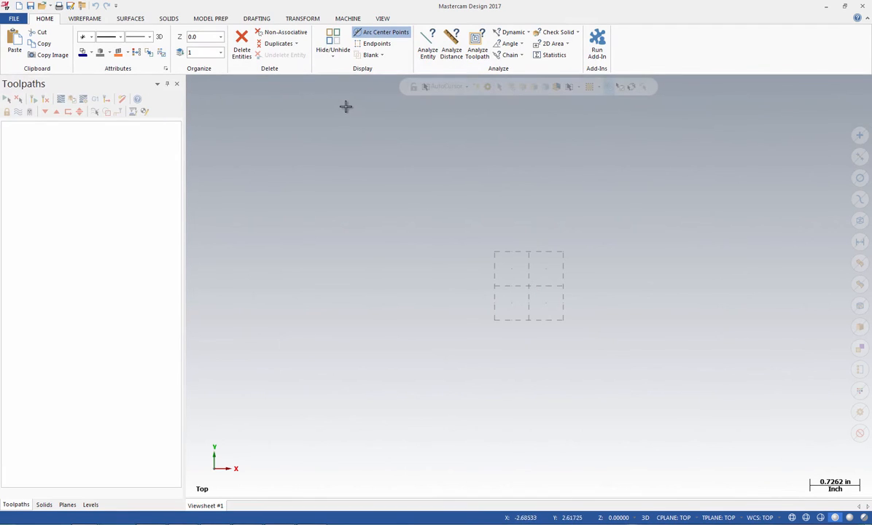
Select the default lathe as the machine type and display the list of planes
{"action": "left_click", "coordinate": [348, 19]}
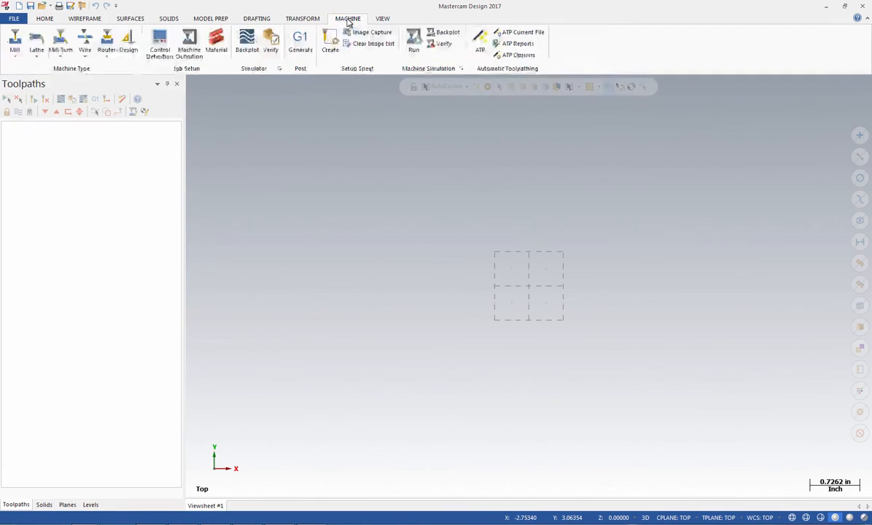
{"action": "left_click", "coordinate": [36, 52]}
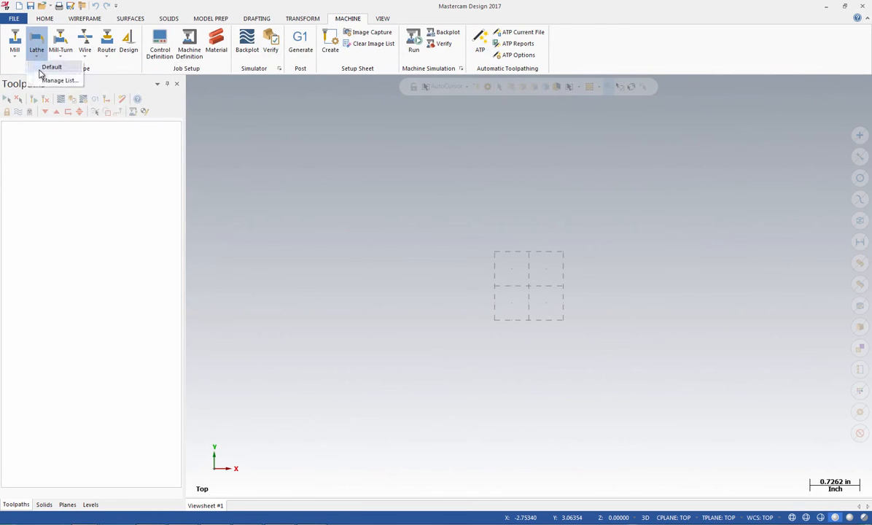
{"action": "left_click", "coordinate": [41, 69]}
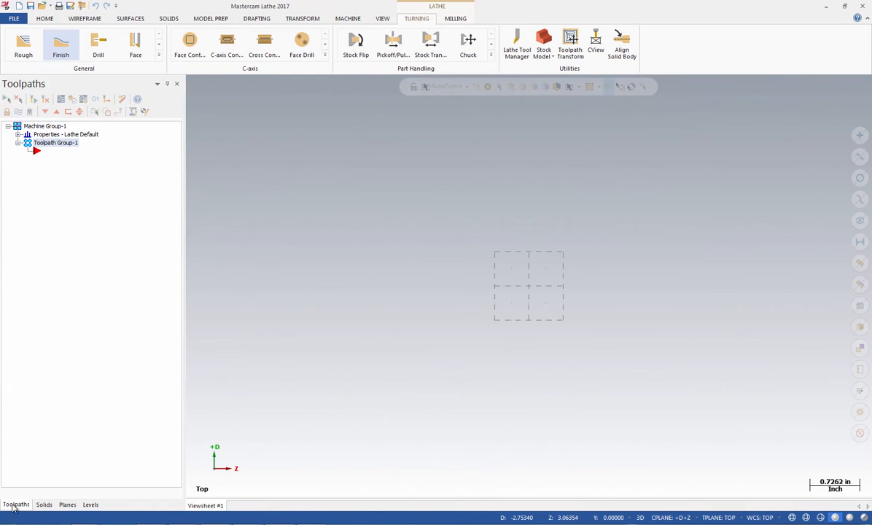
{"action": "left_click", "coordinate": [67, 504]}
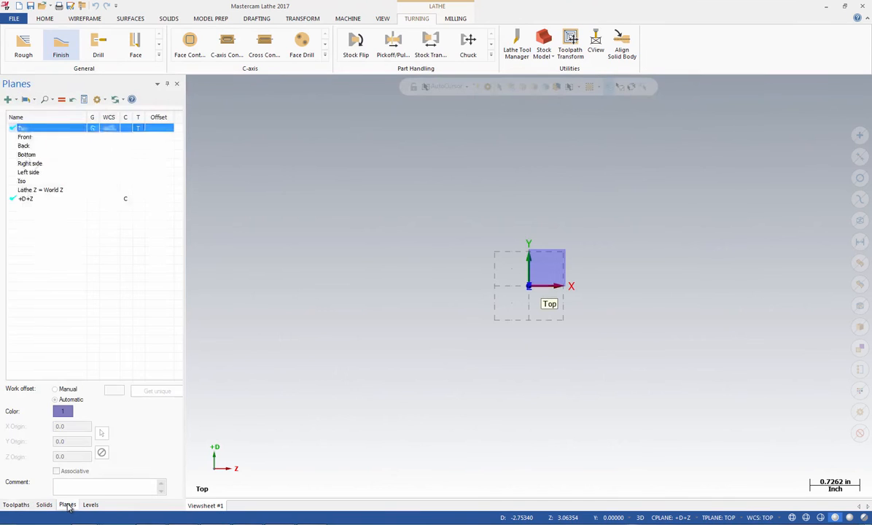
Collapse the manager panels with auto-hide, and dock them again from the Planes manager
{"action": "left_click", "coordinate": [381, 19]}
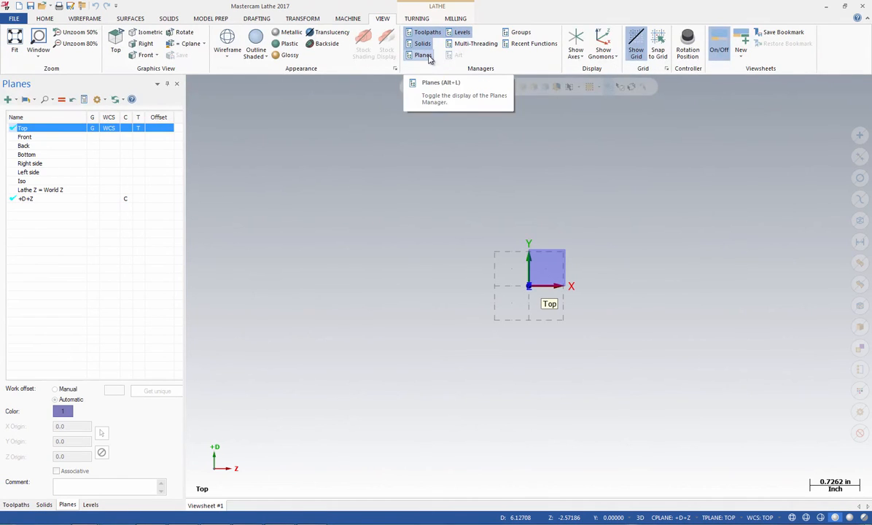
{"action": "left_click", "coordinate": [167, 84]}
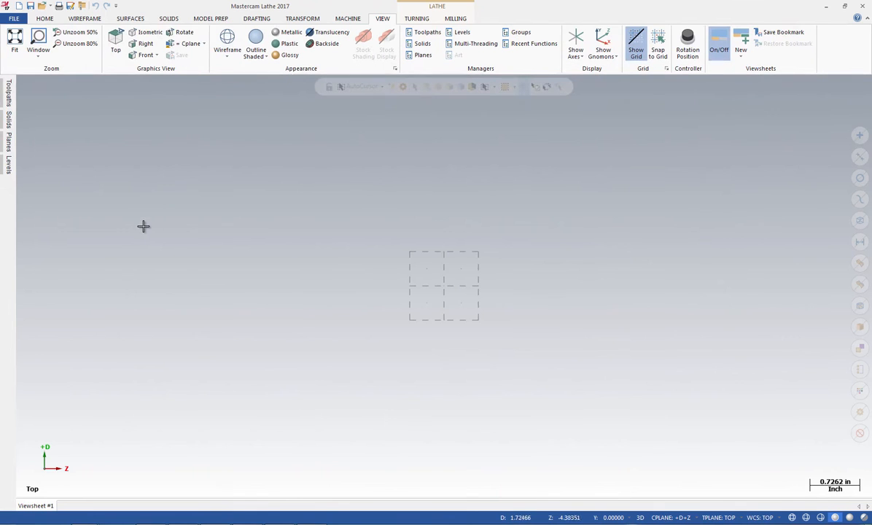
{"action": "mouse_move", "coordinate": [8, 140]}
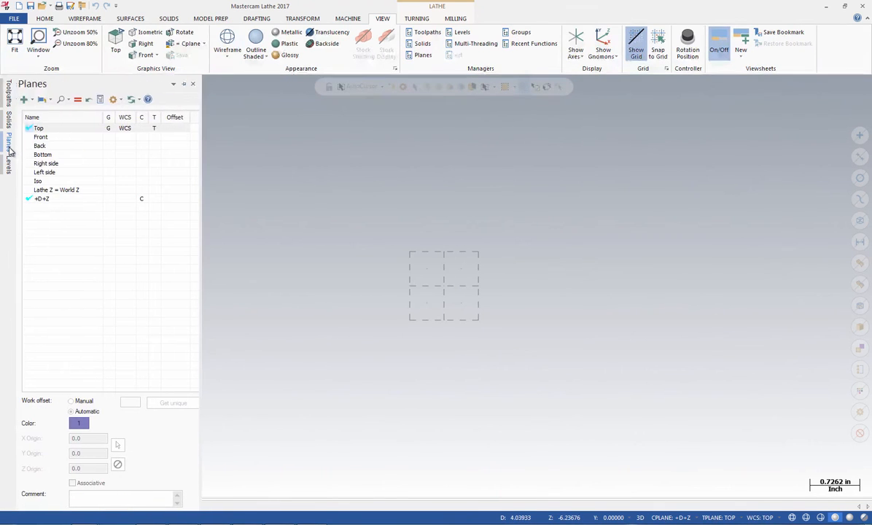
{"action": "left_click", "coordinate": [183, 84]}
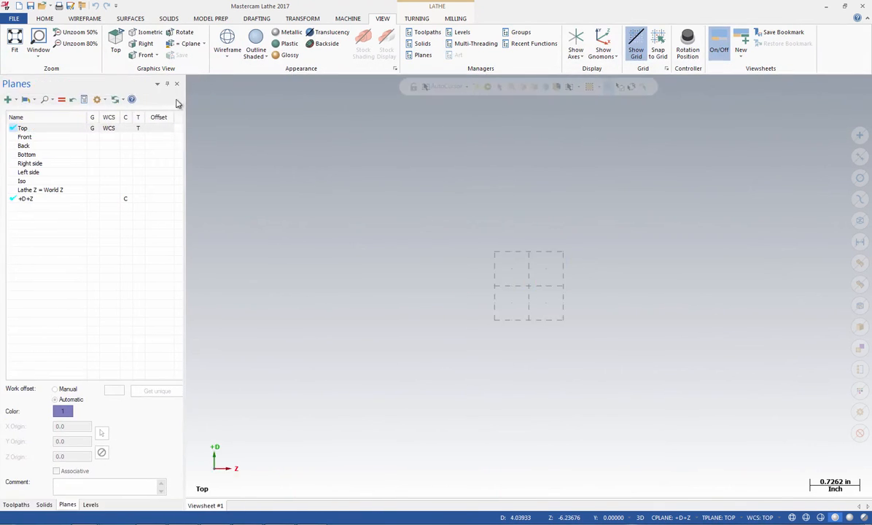
Set the +D+Z plane as the tool plane and return to the Toolpaths manager
{"action": "left_click", "coordinate": [23, 199]}
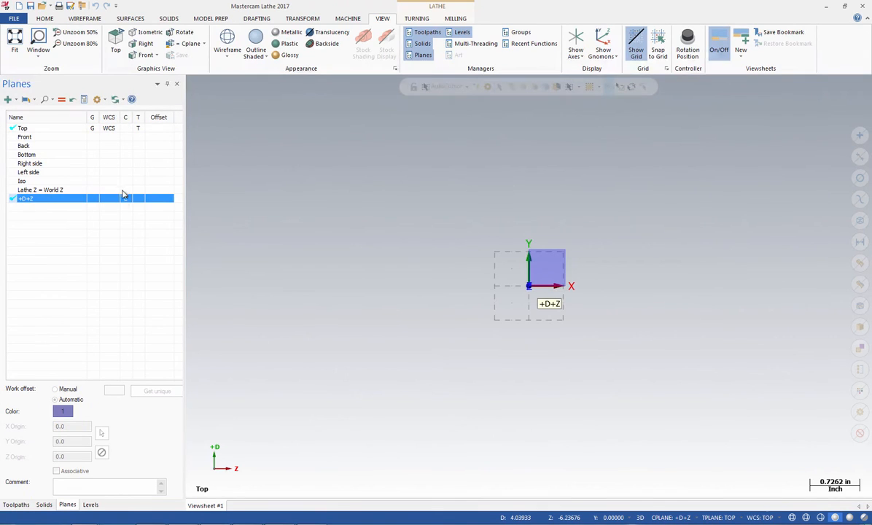
{"action": "left_click", "coordinate": [138, 199]}
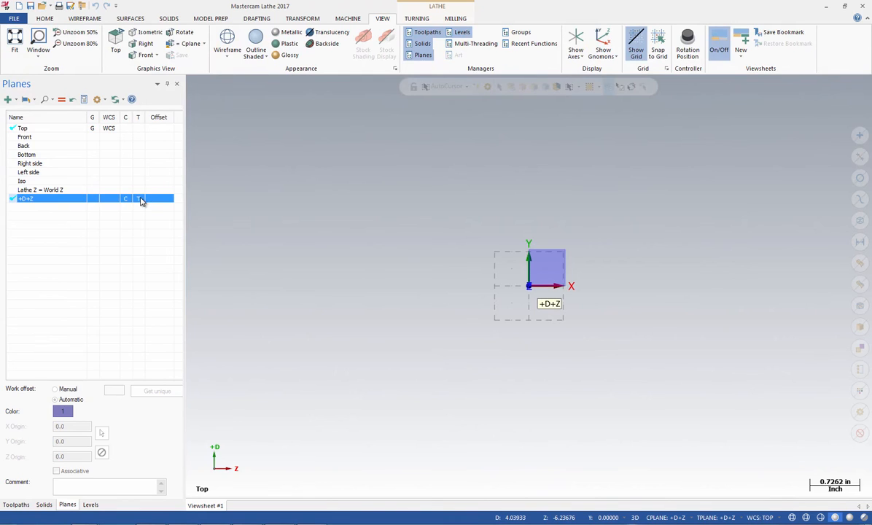
{"action": "left_click", "coordinate": [16, 505]}
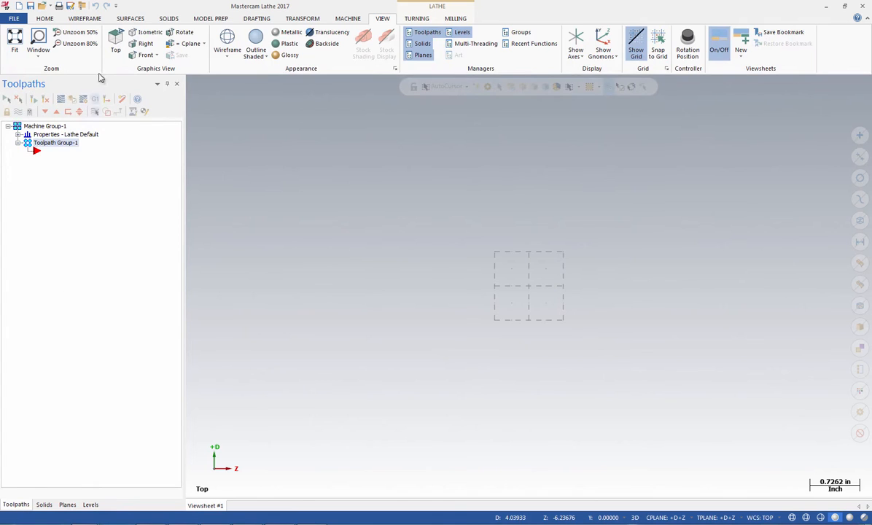
Draw a line 0.7 in long at 90 degrees, starting on the centerline at D0, Z-3
{"action": "left_click", "coordinate": [77, 20]}
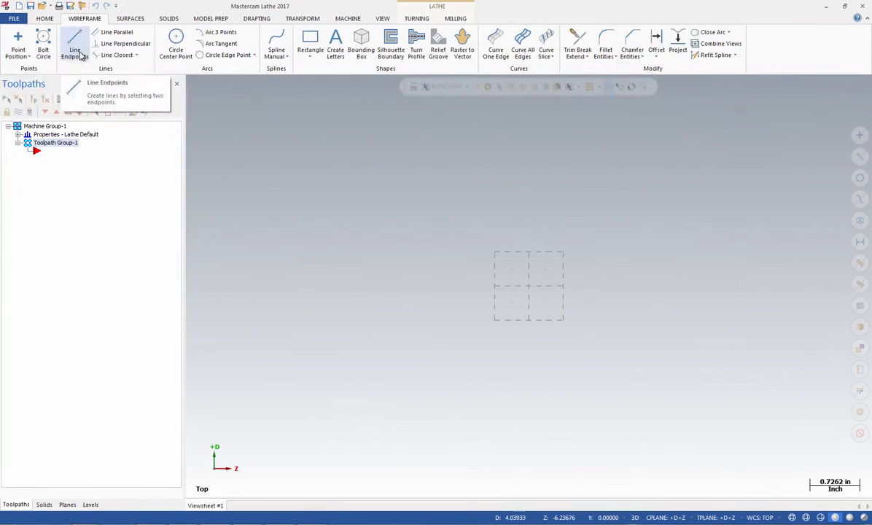
{"action": "left_click", "coordinate": [76, 51]}
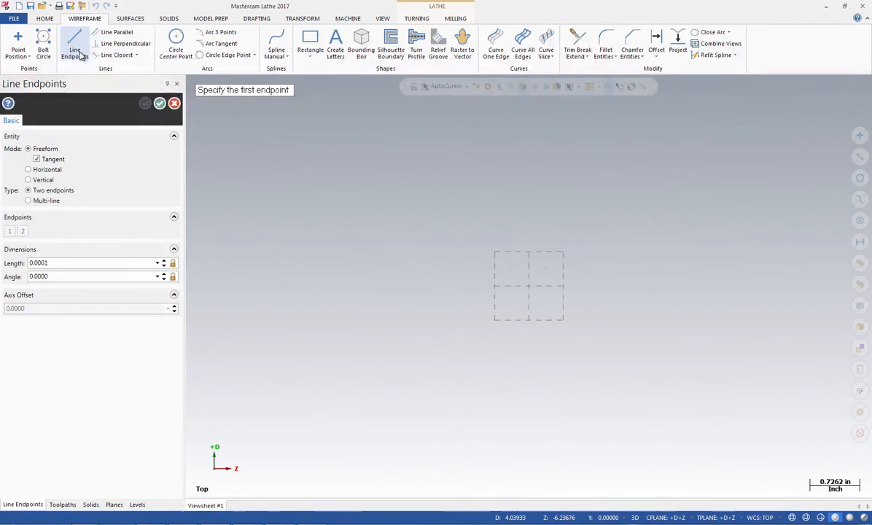
{"action": "left_click", "coordinate": [55, 263]}
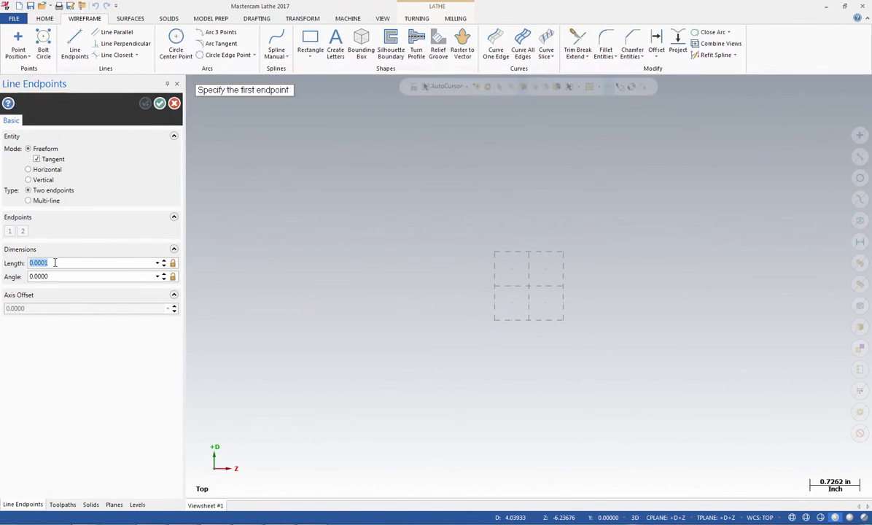
{"action": "key", "text": "BackSpace"}
{"action": "type", "text": ".7"}
{"action": "key", "text": "Return"}
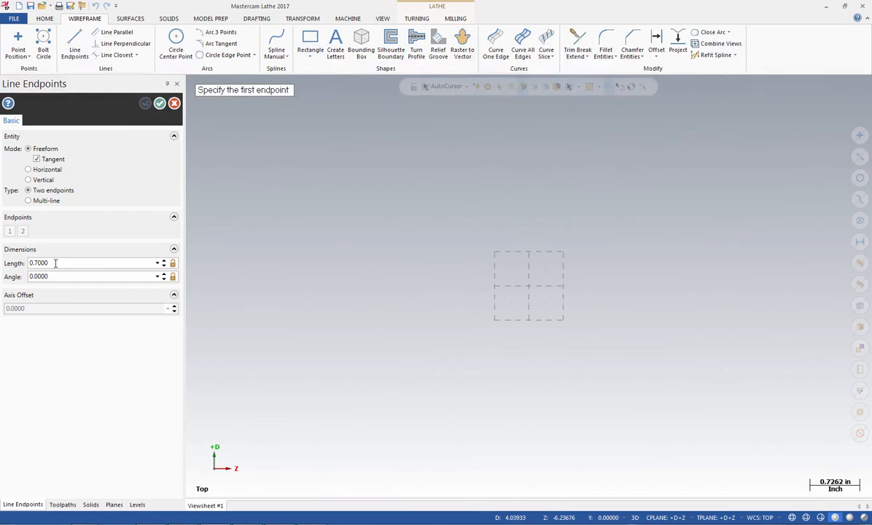
{"action": "left_click", "coordinate": [58, 275]}
{"action": "type", "text": "90"}
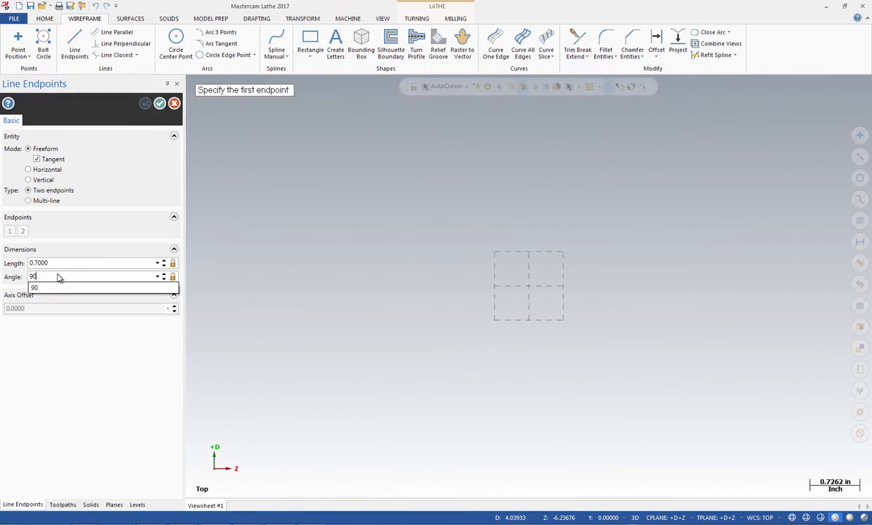
{"action": "key", "text": "Return"}
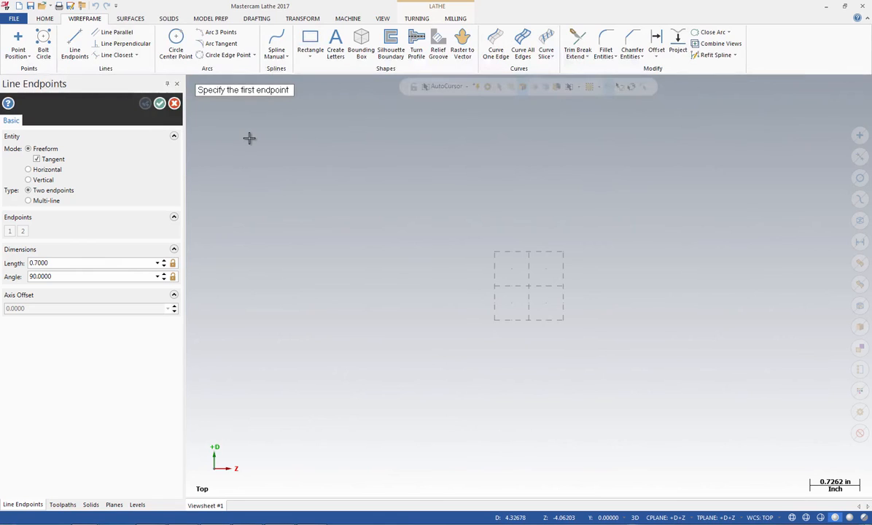
{"action": "key", "text": "space"}
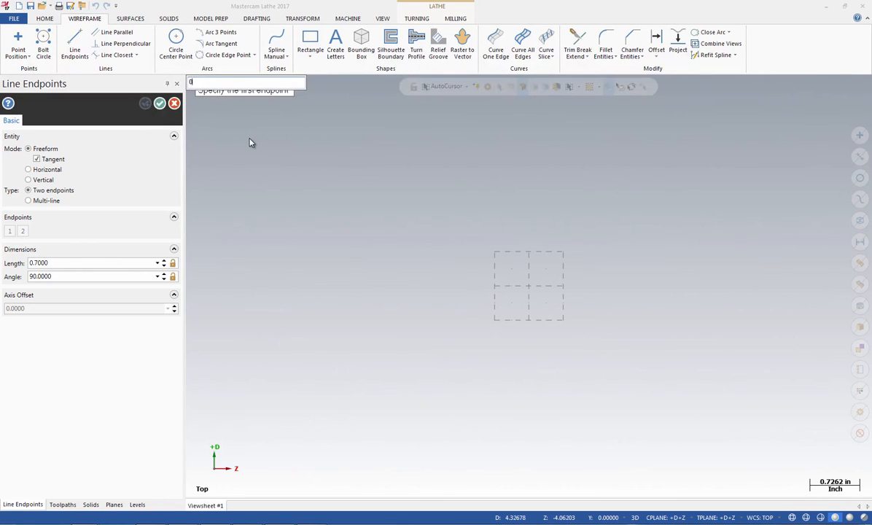
{"action": "type", "text": "0."}
{"action": "type", "text": "3"}
{"action": "key", "text": "Return"}
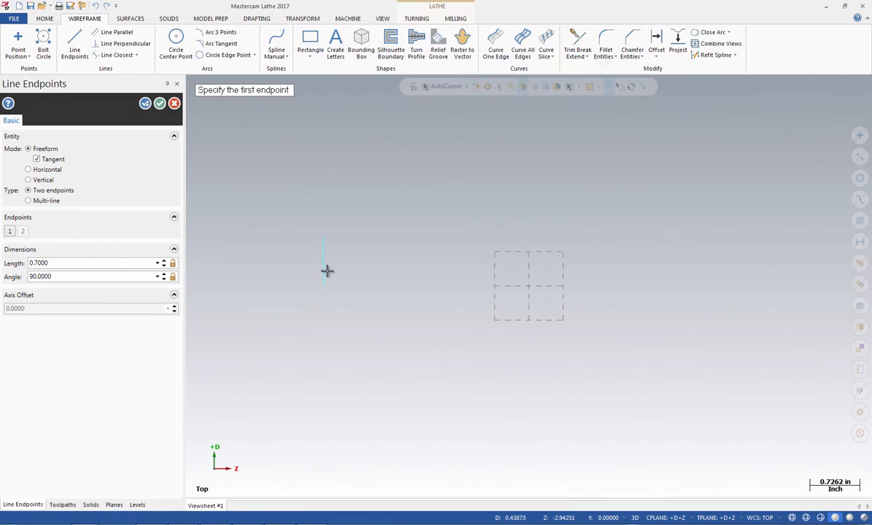
{"action": "left_click", "coordinate": [159, 106]}
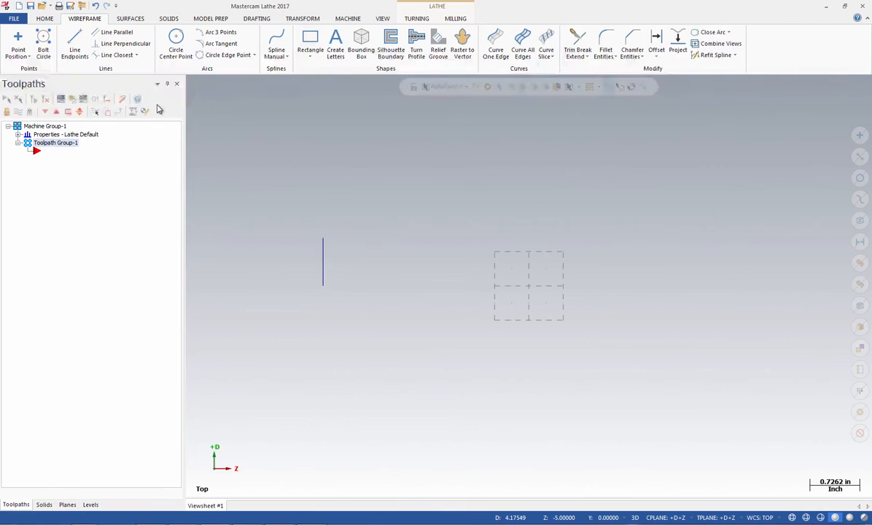
Create a line parallel to the vertical line, offset 3 in toward +Z, and accept it
{"action": "left_click", "coordinate": [119, 33]}
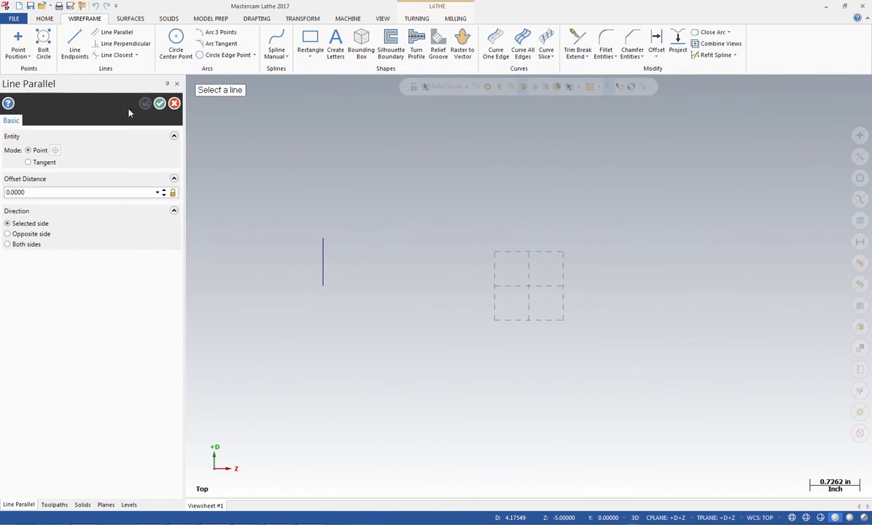
{"action": "left_click", "coordinate": [323, 262]}
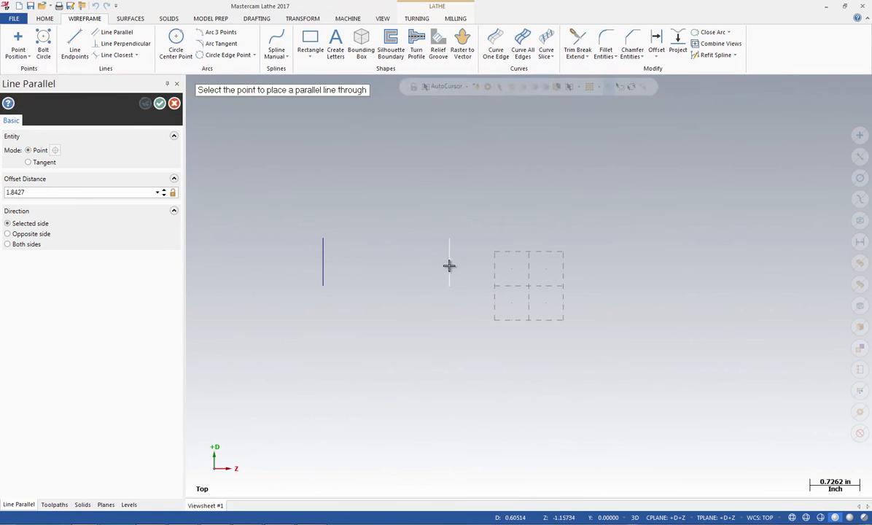
{"action": "left_click", "coordinate": [448, 265]}
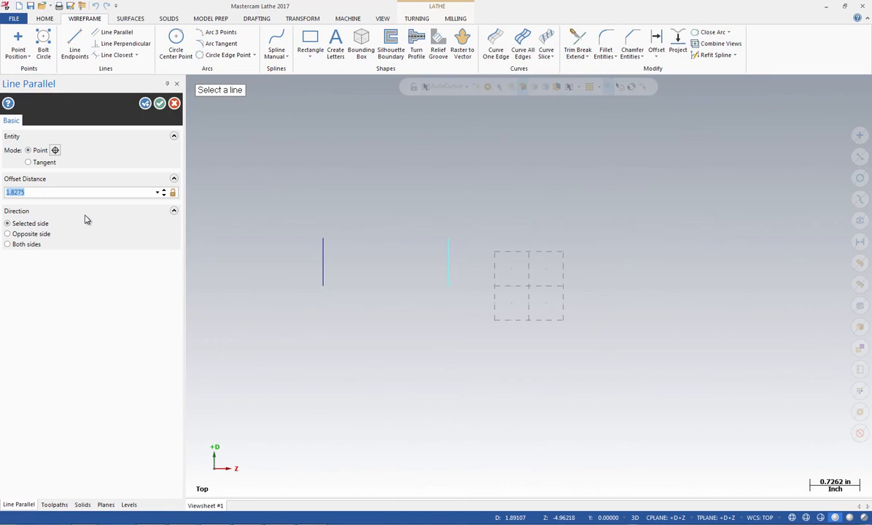
{"action": "type", "text": "3"}
{"action": "key", "text": "Return"}
{"action": "left_click", "coordinate": [146, 105]}
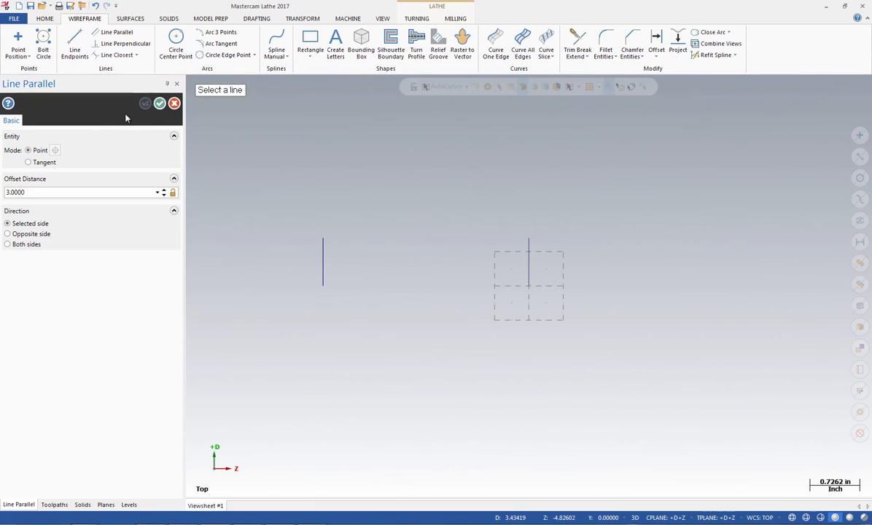
Add a parallel line offset 0.25 in toward -Z from the vertical line at the origin
{"action": "left_click", "coordinate": [530, 265]}
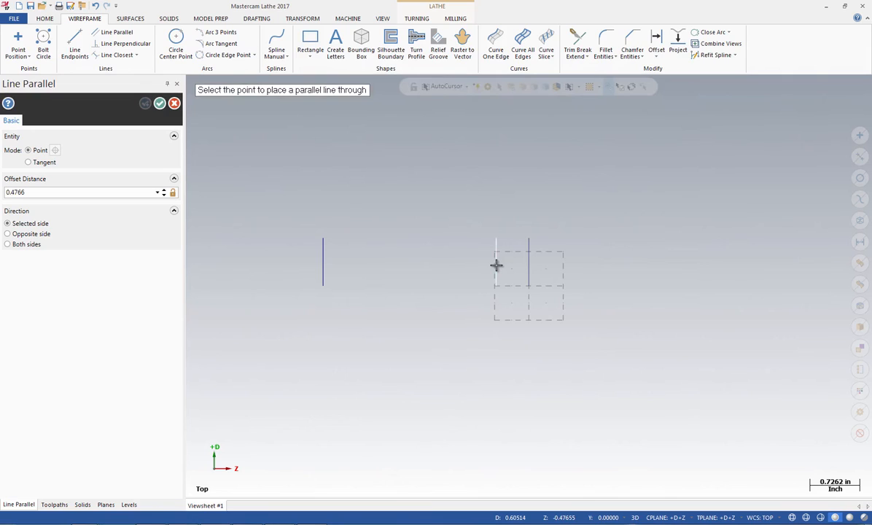
{"action": "left_click", "coordinate": [495, 264]}
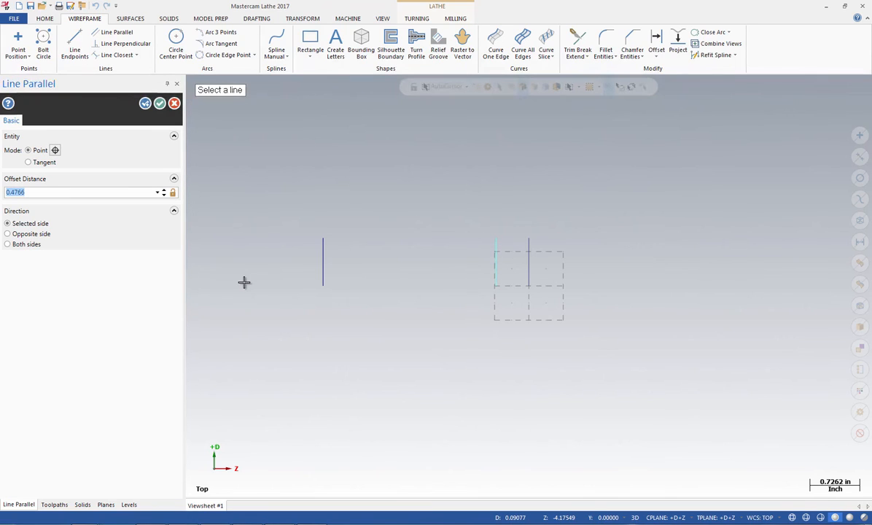
{"action": "key", "text": "BackSpace"}
{"action": "key", "text": "Return"}
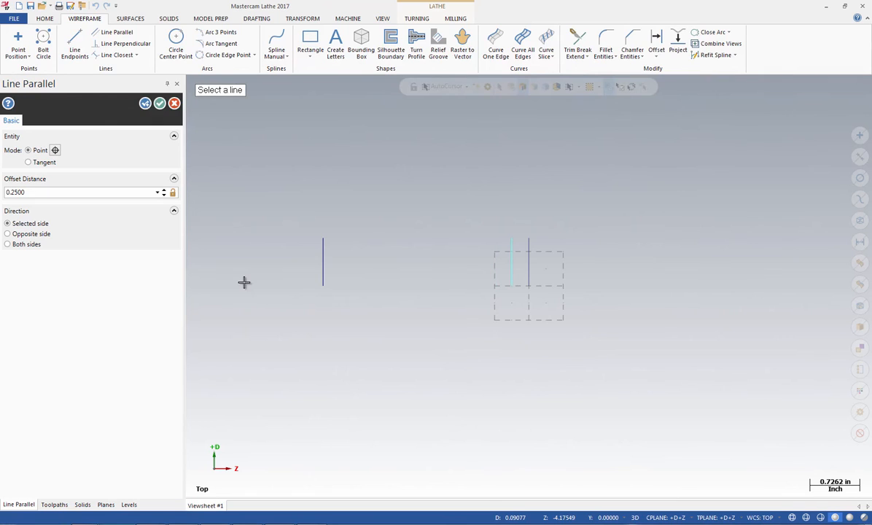
Add a parallel line offset 0.6 in toward -Z from the vertical line at the origin
{"action": "left_click", "coordinate": [529, 265]}
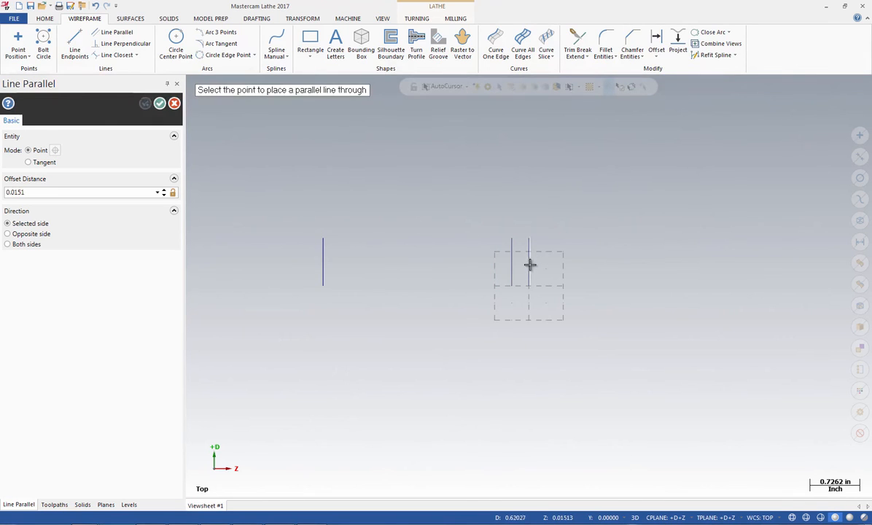
{"action": "left_click", "coordinate": [470, 269]}
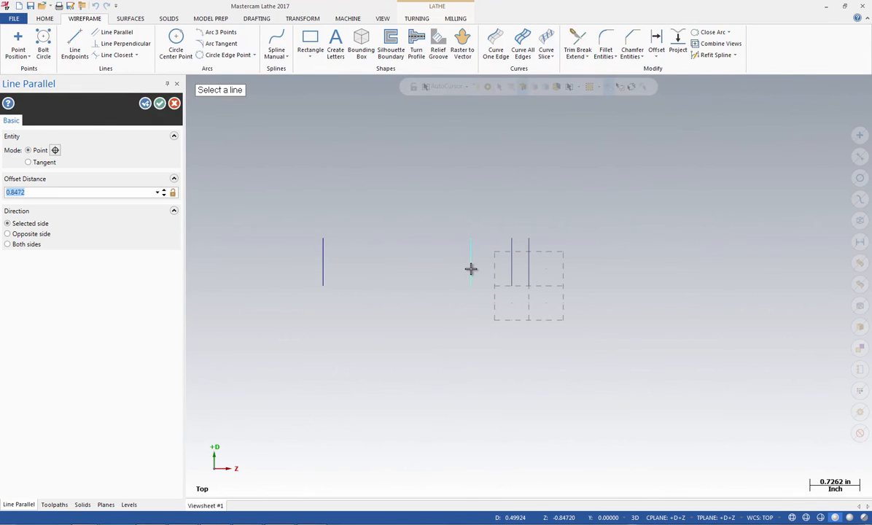
{"action": "key", "text": "BackSpace"}
{"action": "type", "text": ".6"}
{"action": "key", "text": "Return"}
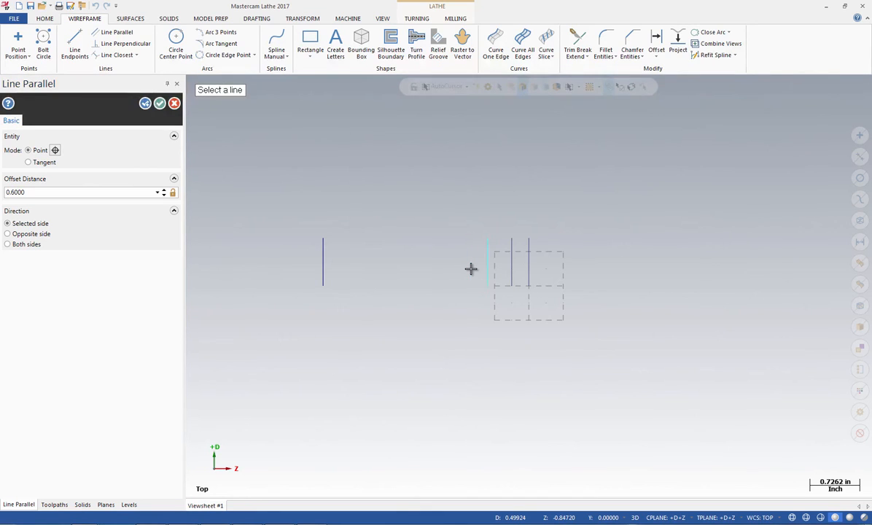
Add a parallel line offset 1.1 in toward -Z from the vertical line at the origin
{"action": "left_click", "coordinate": [528, 262]}
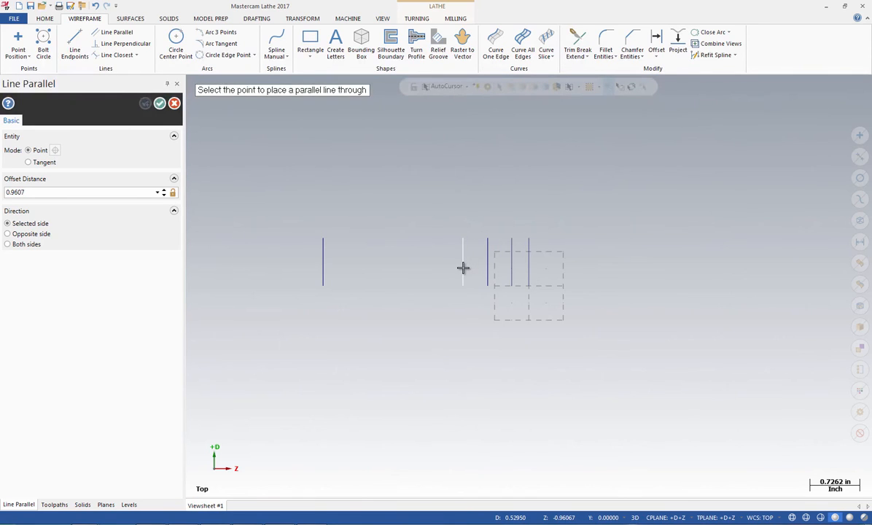
{"action": "left_click", "coordinate": [462, 268]}
{"action": "type", "text": "1"}
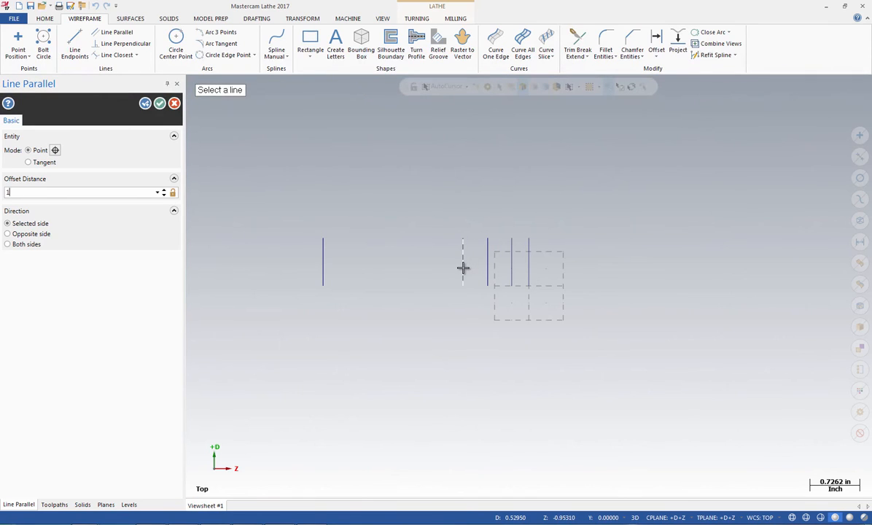
{"action": "type", "text": ".1"}
{"action": "key", "text": "Return"}
Add a parallel line offset 1.5 in toward -Z from the vertical line at the origin
{"action": "left_click", "coordinate": [530, 268]}
{"action": "left_click", "coordinate": [424, 266]}
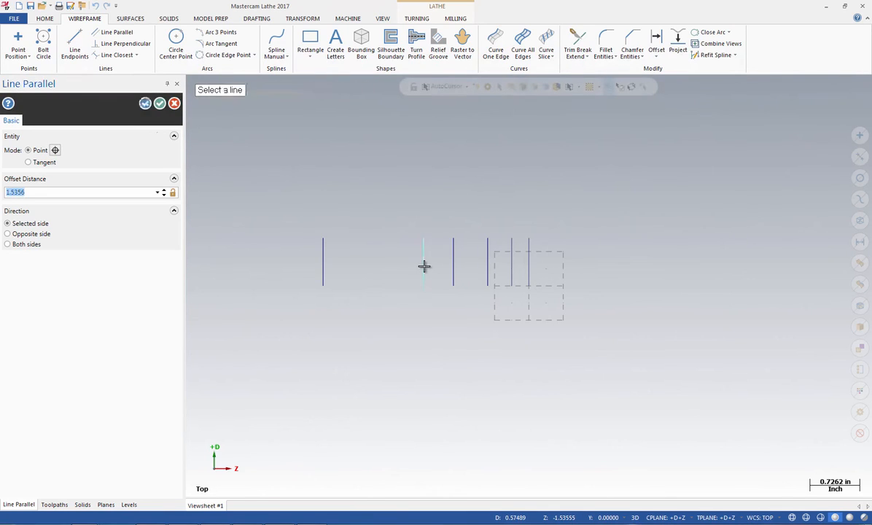
{"action": "type", "text": "1.5"}
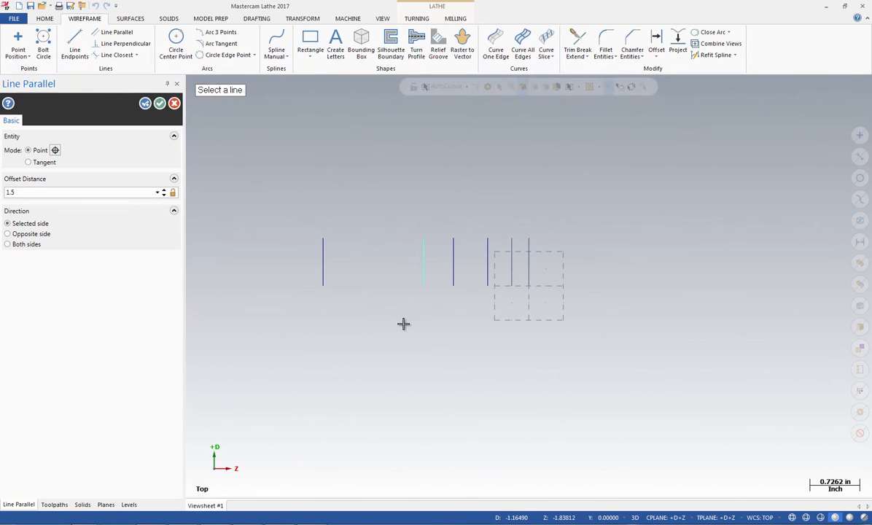
{"action": "key", "text": "Return"}
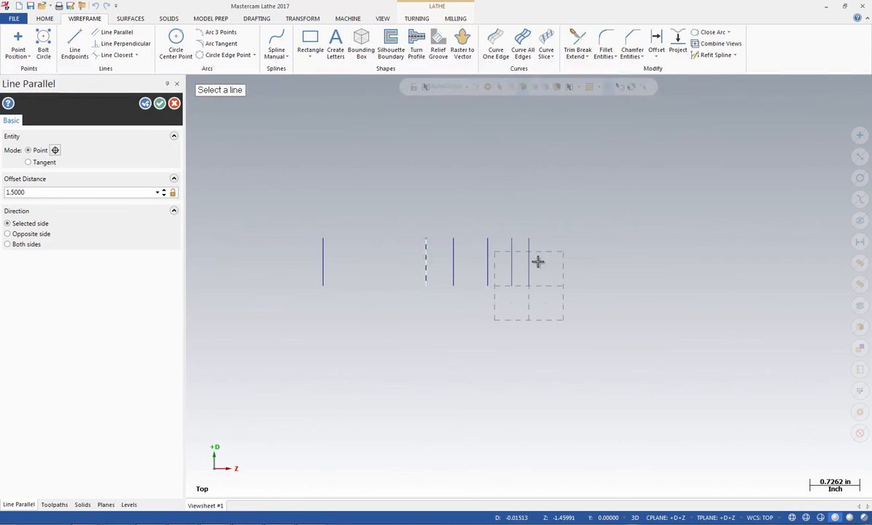
Add a parallel line offset 2 in toward -Z from the vertical line at the origin
{"action": "left_click", "coordinate": [528, 257]}
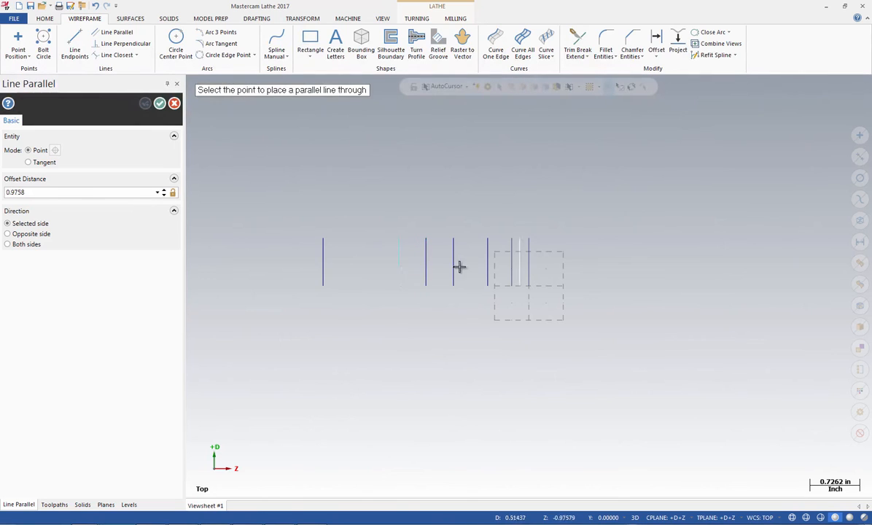
{"action": "left_click", "coordinate": [399, 259]}
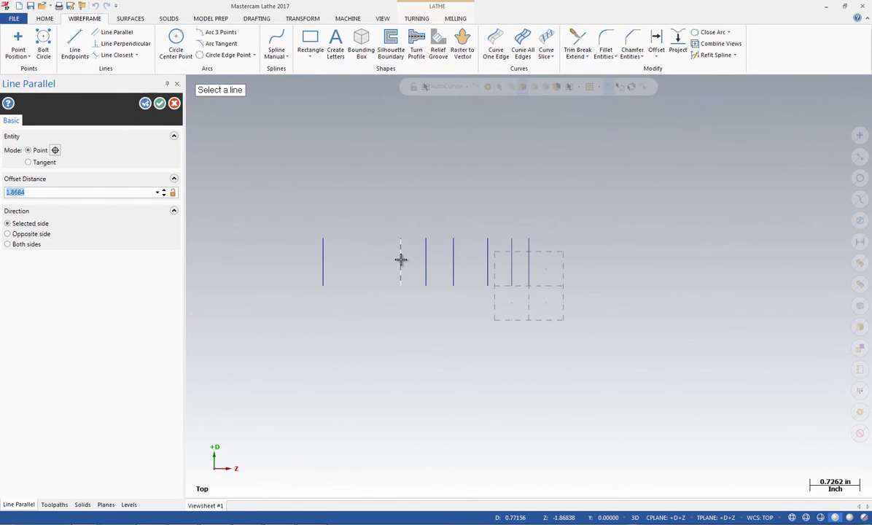
{"action": "type", "text": "2"}
{"action": "key", "text": "Return"}
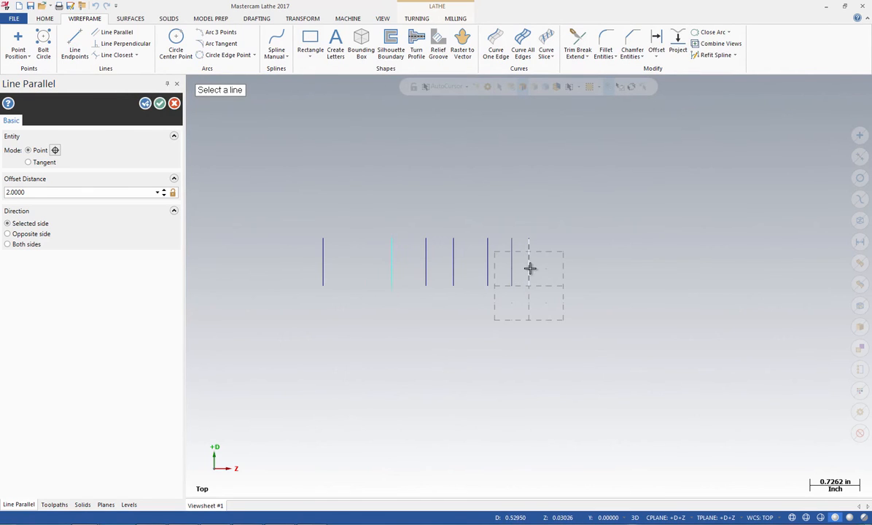
Add a parallel line offset 2.16 in toward -Z from the vertical line at the origin and finish the parallel lines
{"action": "left_click", "coordinate": [497, 247]}
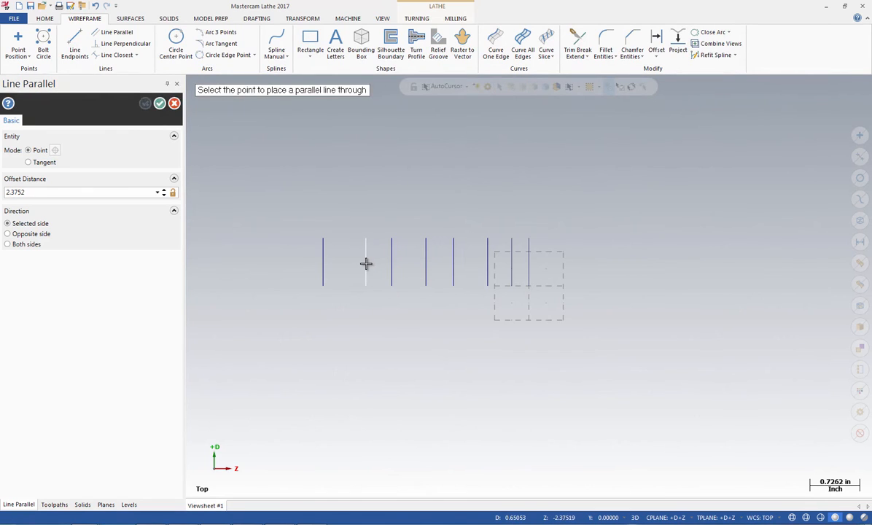
{"action": "left_click", "coordinate": [366, 264]}
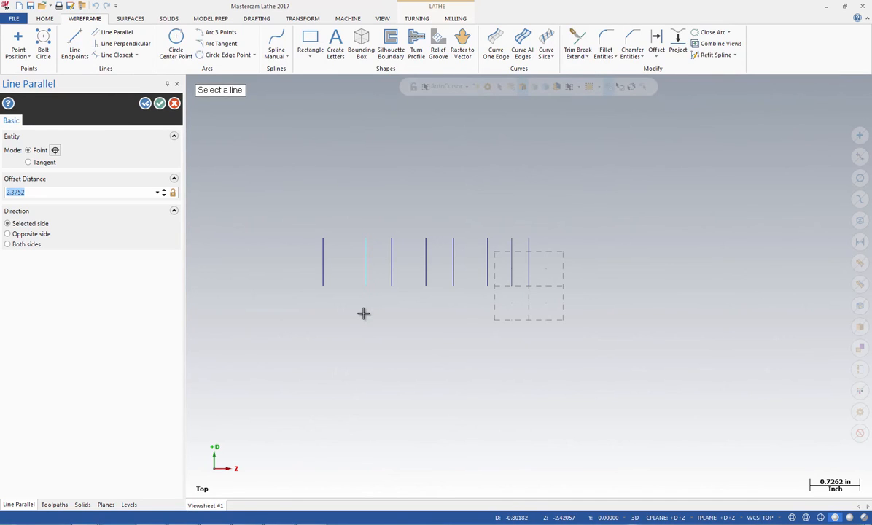
{"action": "type", "text": "2.16"}
{"action": "key", "text": "Return"}
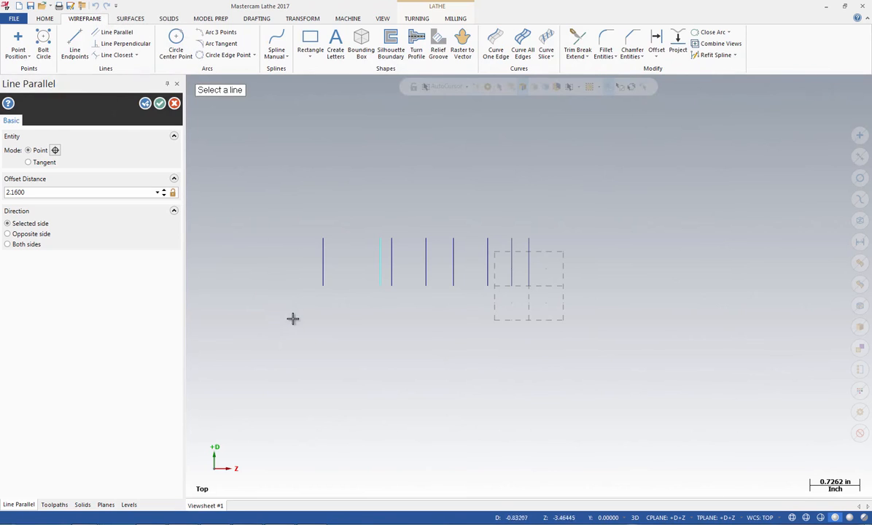
{"action": "left_click", "coordinate": [159, 104]}
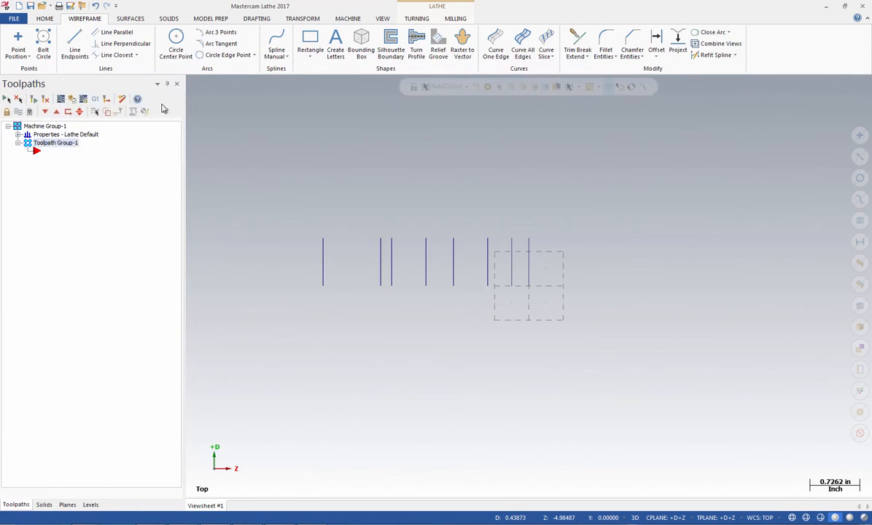
Draw a horizontal line about 0.44 in long at D 1.0, crossing the vertical lines at the origin and Z -0.25
{"action": "left_click", "coordinate": [78, 50]}
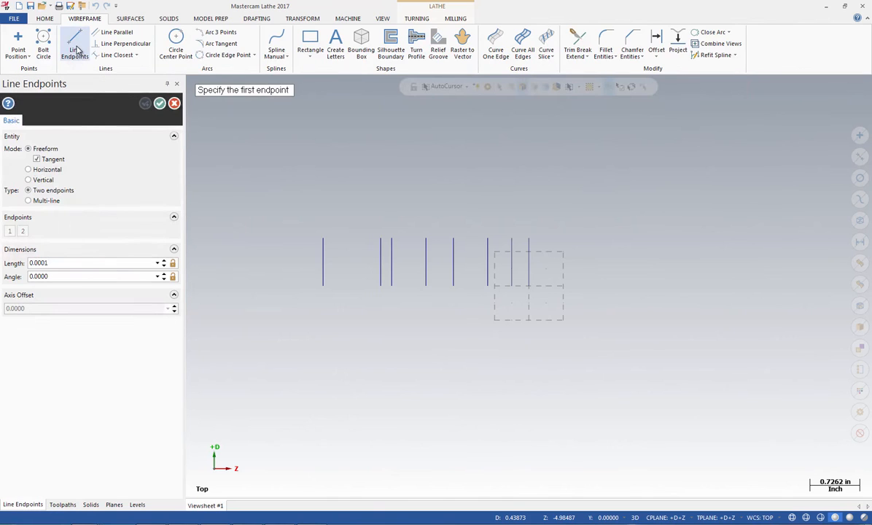
{"action": "left_click", "coordinate": [29, 170]}
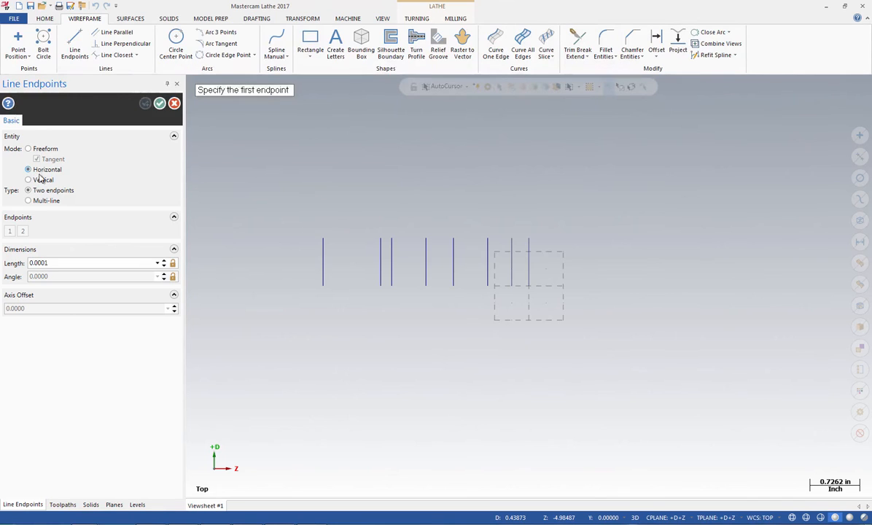
{"action": "left_click", "coordinate": [535, 248]}
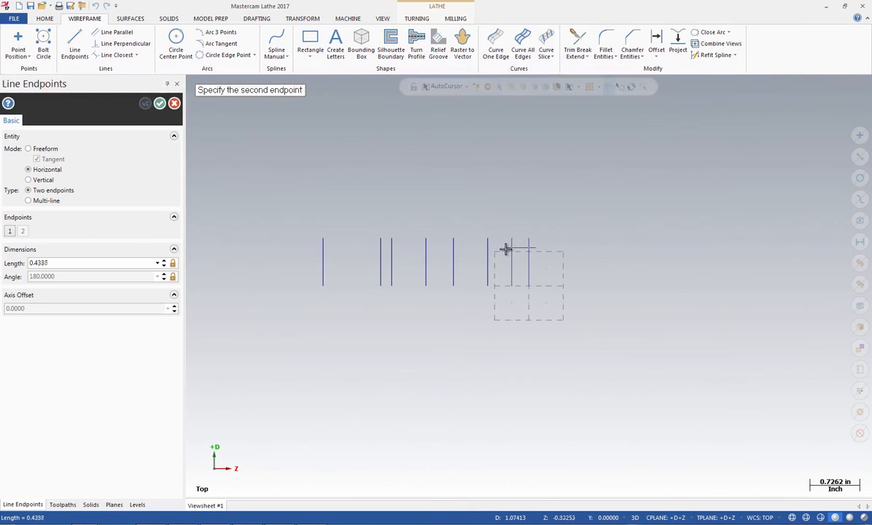
{"action": "left_click", "coordinate": [505, 249]}
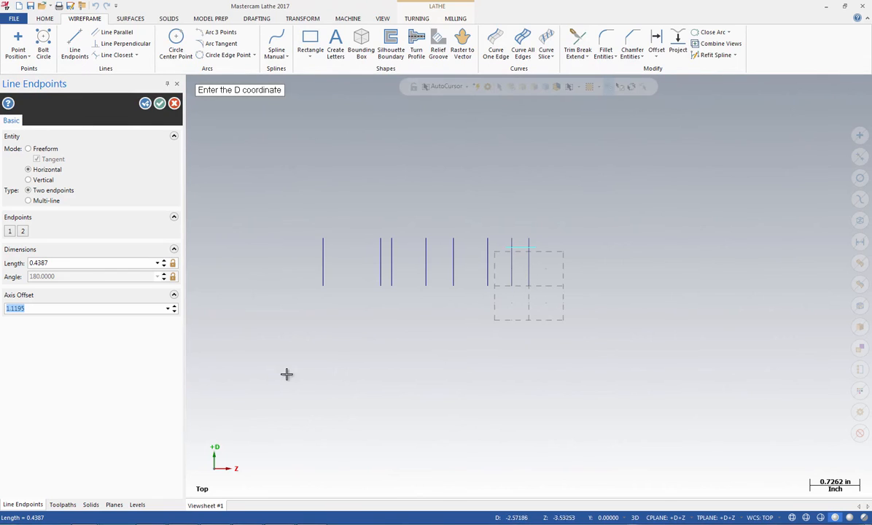
{"action": "type", "text": "1"}
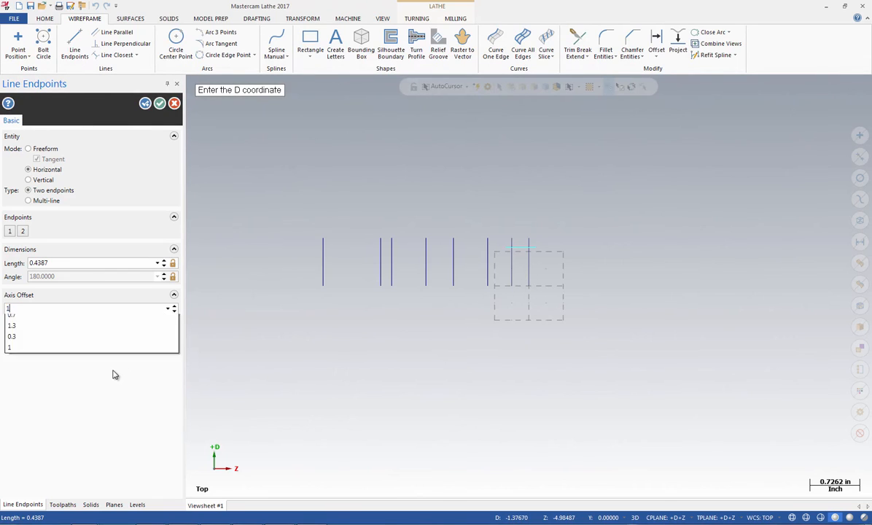
{"action": "key", "text": "Return"}
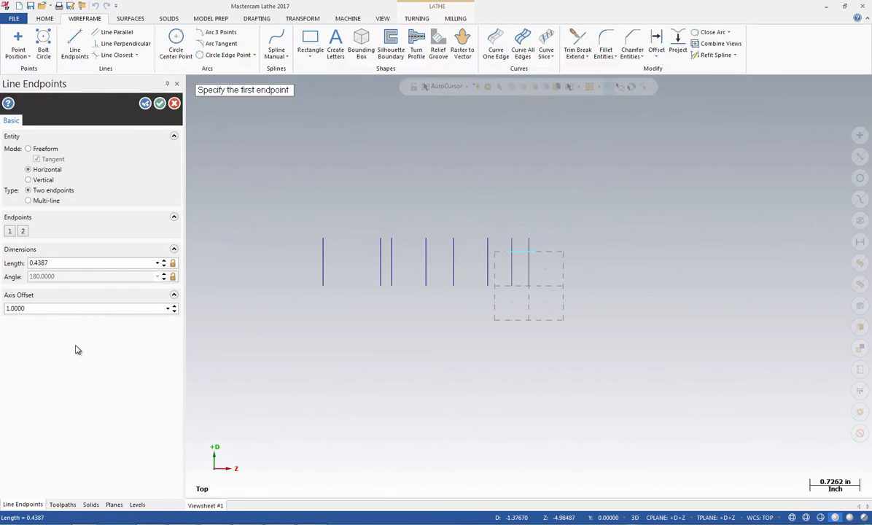
Draw a horizontal line about 0.54 in long at D 0.7, crossing the vertical lines at Z -0.25 and Z -0.6
{"action": "left_click", "coordinate": [518, 256]}
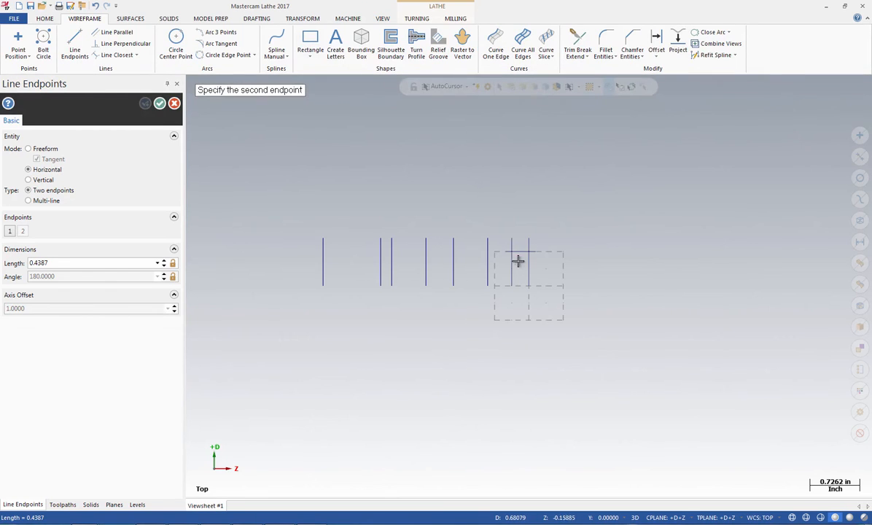
{"action": "left_click", "coordinate": [481, 263]}
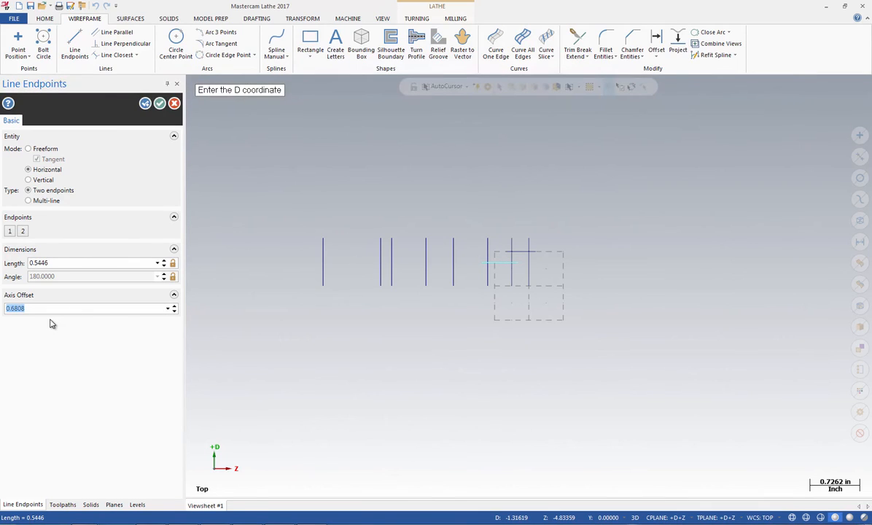
{"action": "type", "text": ".7"}
{"action": "key", "text": "Return"}
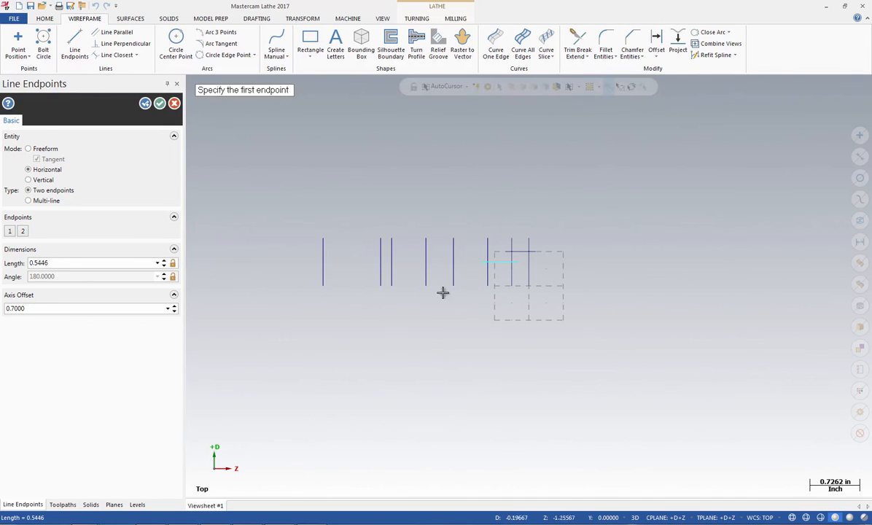
Draw a horizontal line about 0.71 in long at D 0.3, crossing the vertical lines at Z -0.6 and Z -1.1
{"action": "left_click", "coordinate": [495, 276]}
{"action": "left_click", "coordinate": [452, 275]}
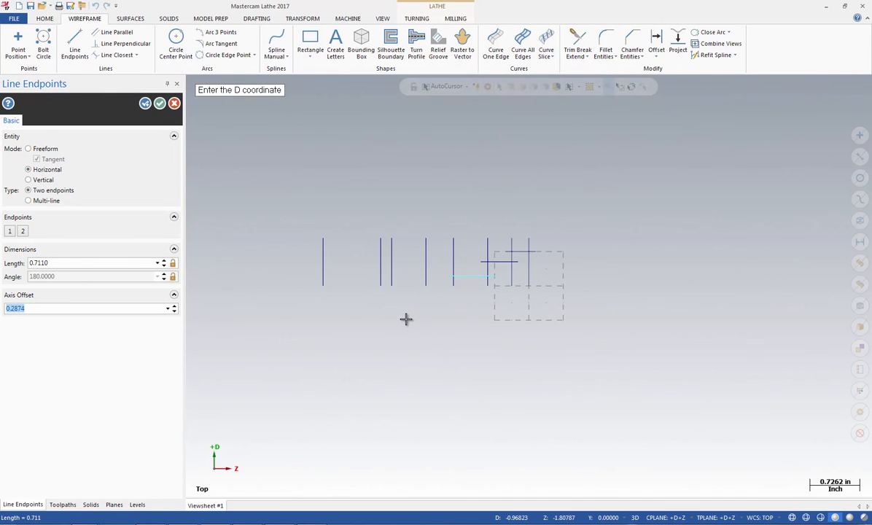
{"action": "key", "text": "BackSpace"}
{"action": "key", "text": "Return"}
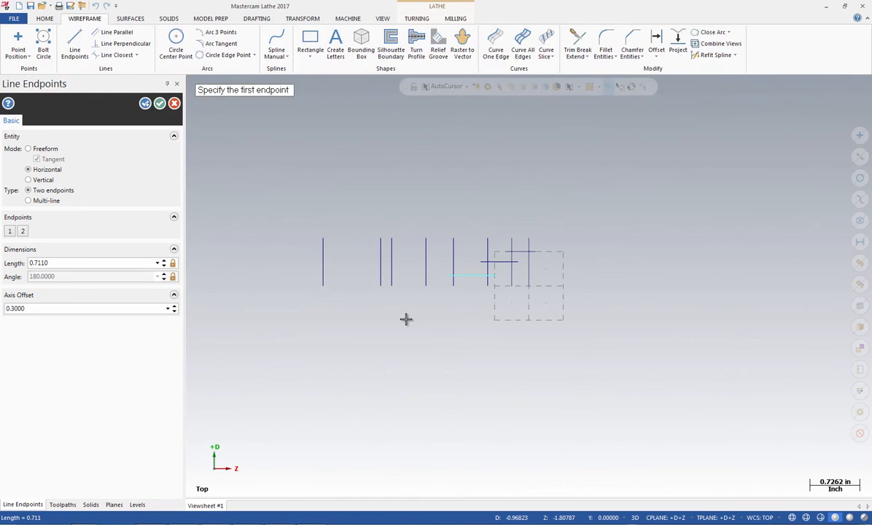
Draw a horizontal line about 0.59 in long at D 1.3, crossing the vertical lines at Z -1.1 and Z -1.5
{"action": "left_click", "coordinate": [463, 244]}
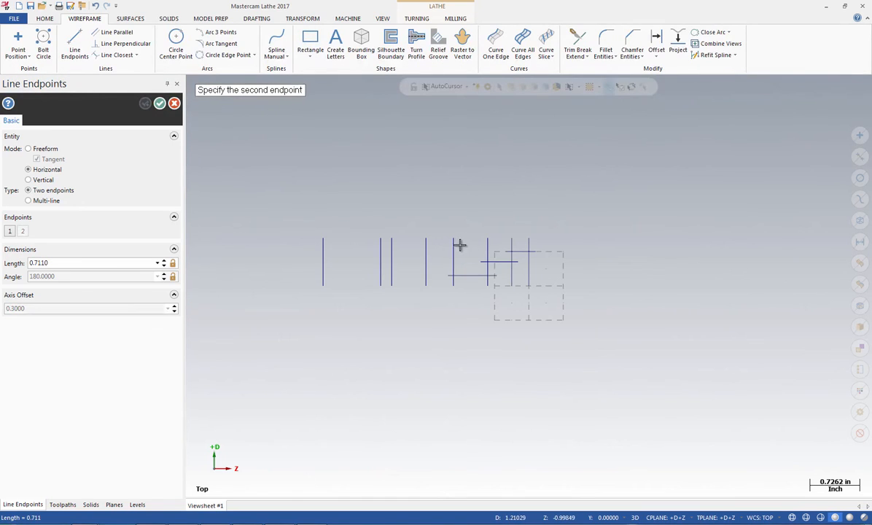
{"action": "left_click", "coordinate": [422, 245]}
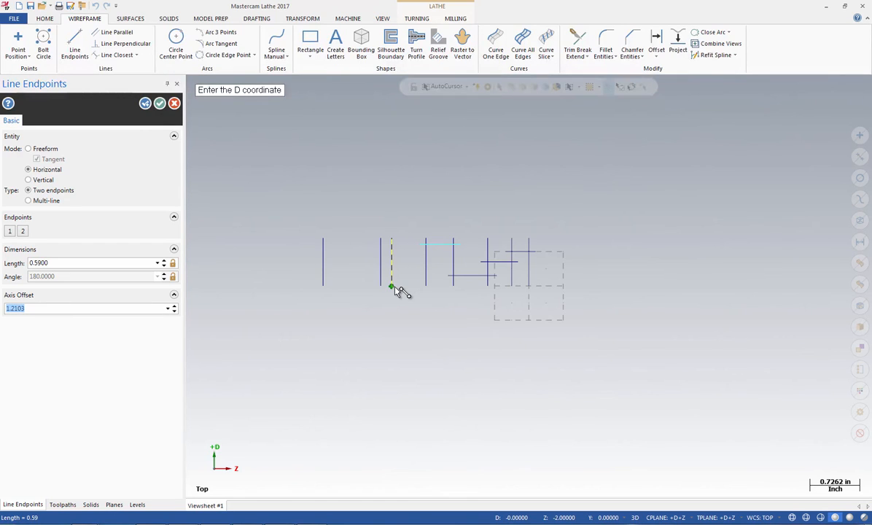
{"action": "type", "text": "1."}
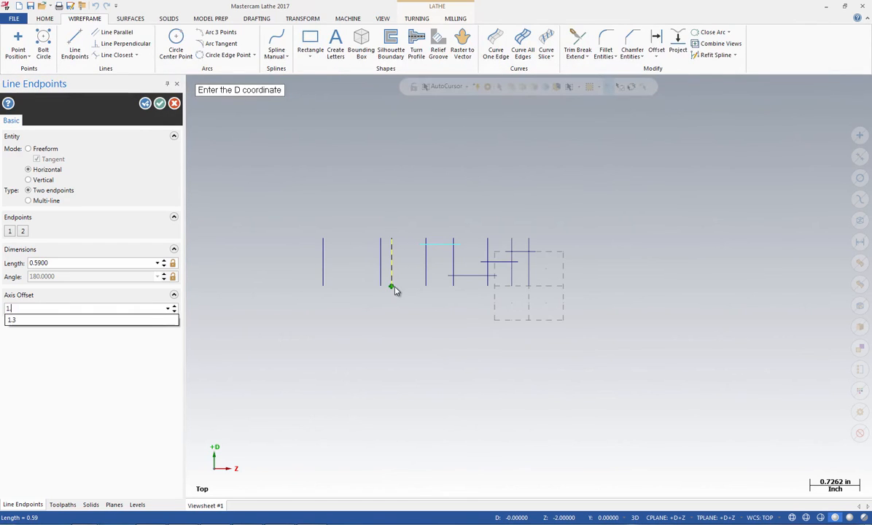
{"action": "key", "text": "Return"}
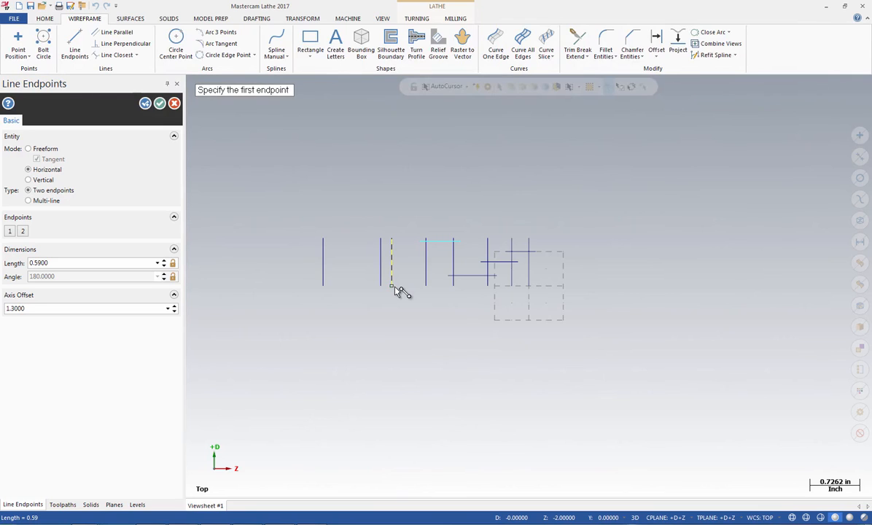
Draw a horizontal line about 0.67 in long at D 1.0, crossing the vertical lines at Z -1.5 and Z -2
{"action": "left_click", "coordinate": [433, 254]}
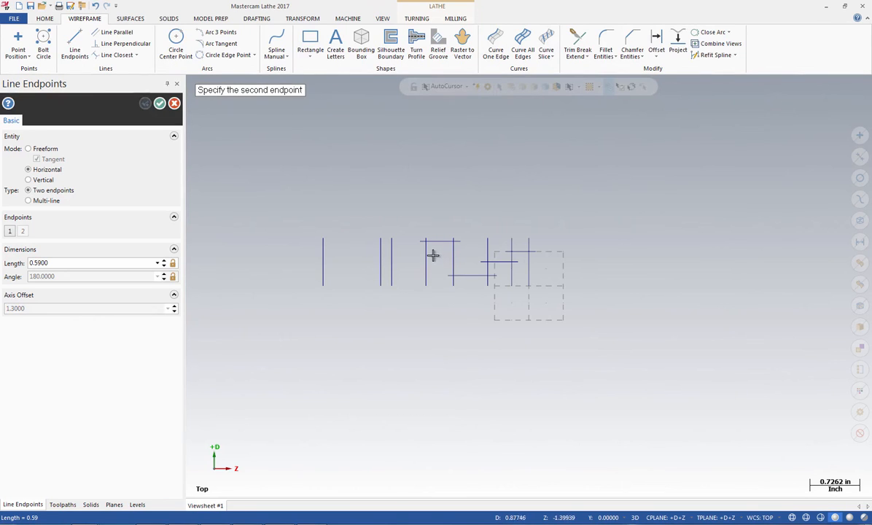
{"action": "left_click", "coordinate": [387, 255]}
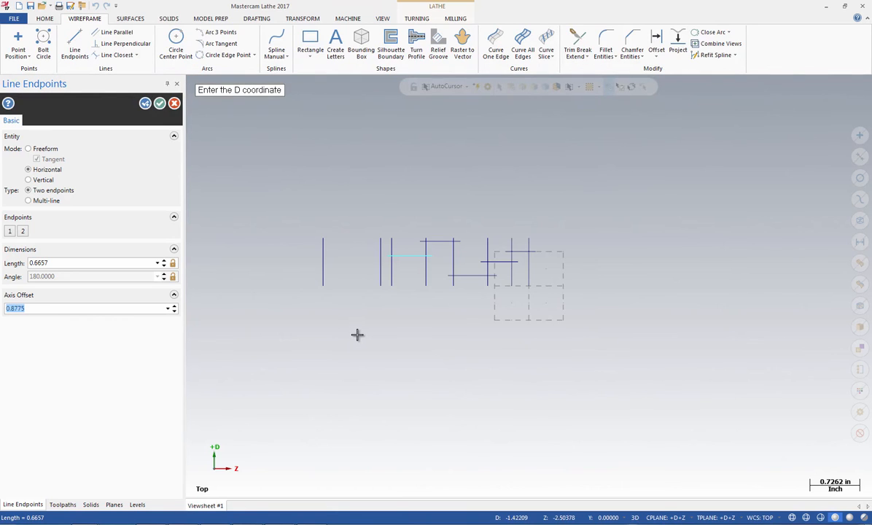
{"action": "type", "text": "1"}
{"action": "key", "text": "Return"}
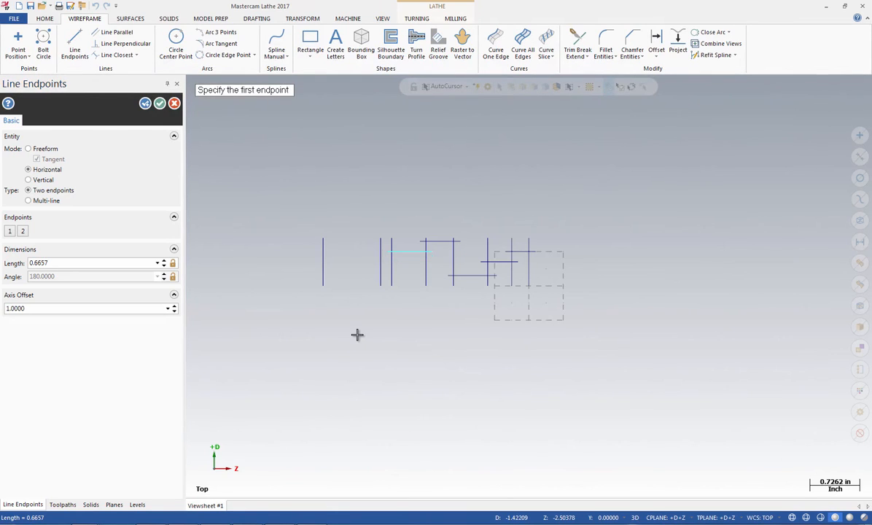
Draw freeform lines joining the upper ends of the Z -3 and Z -2.16 lines, then down to the intersection at Z -2, D 1.0
{"action": "left_click", "coordinate": [28, 148]}
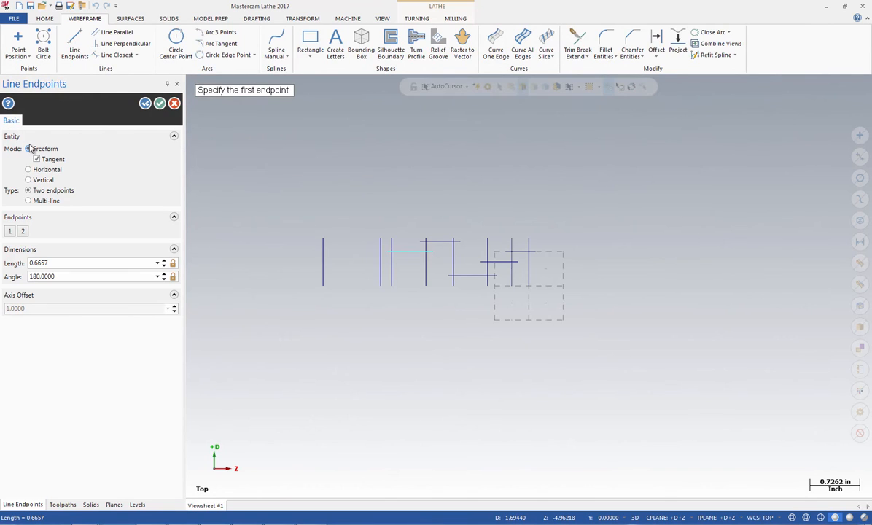
{"action": "left_click", "coordinate": [323, 238]}
{"action": "left_click", "coordinate": [380, 239]}
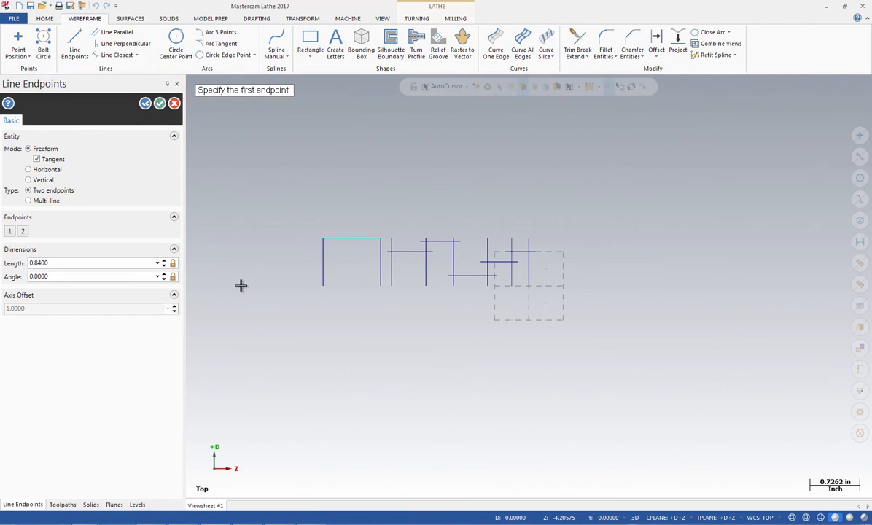
{"action": "left_click", "coordinate": [381, 240]}
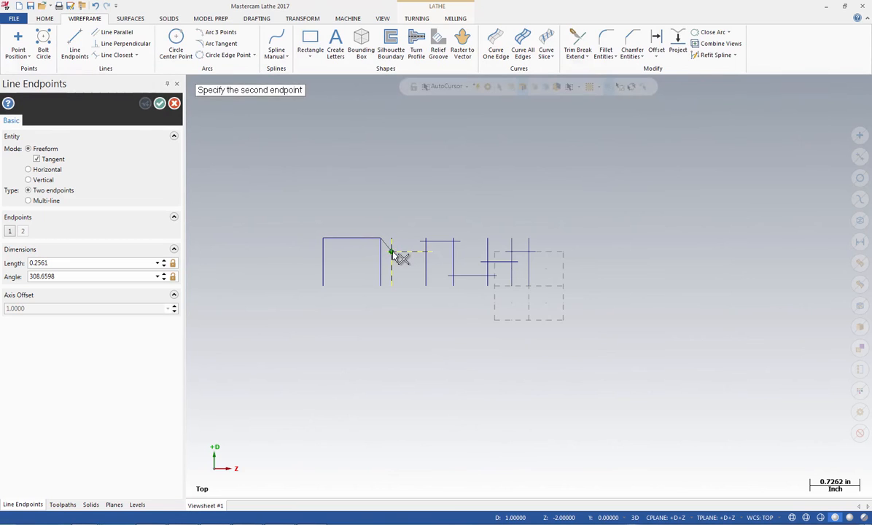
{"action": "left_click", "coordinate": [391, 252]}
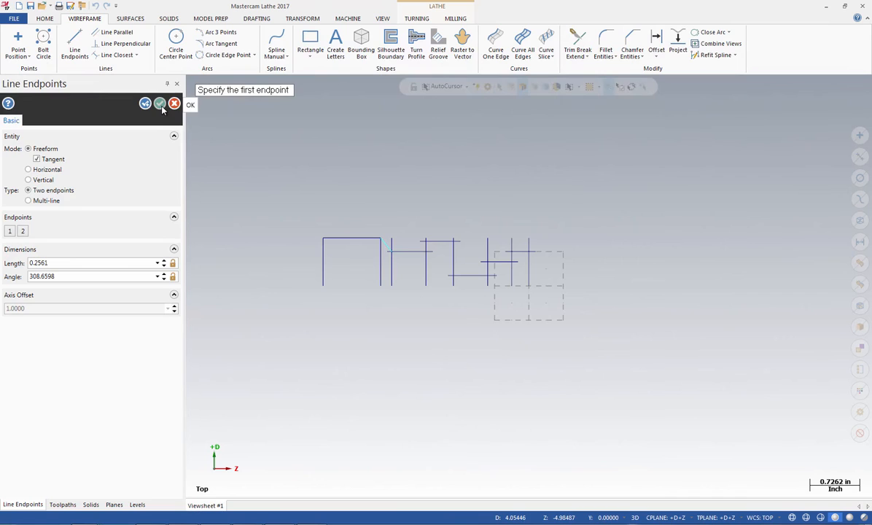
{"action": "left_click", "coordinate": [160, 104]}
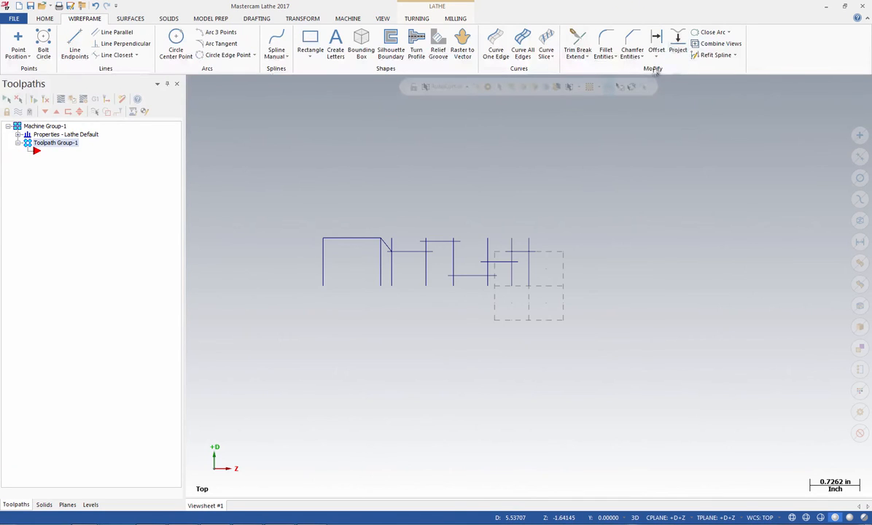
Remove the vertical lines beneath both ends of the slanted line, at Z -2.16 and Z -2, with Divide/delete trimming
{"action": "left_click", "coordinate": [579, 42]}
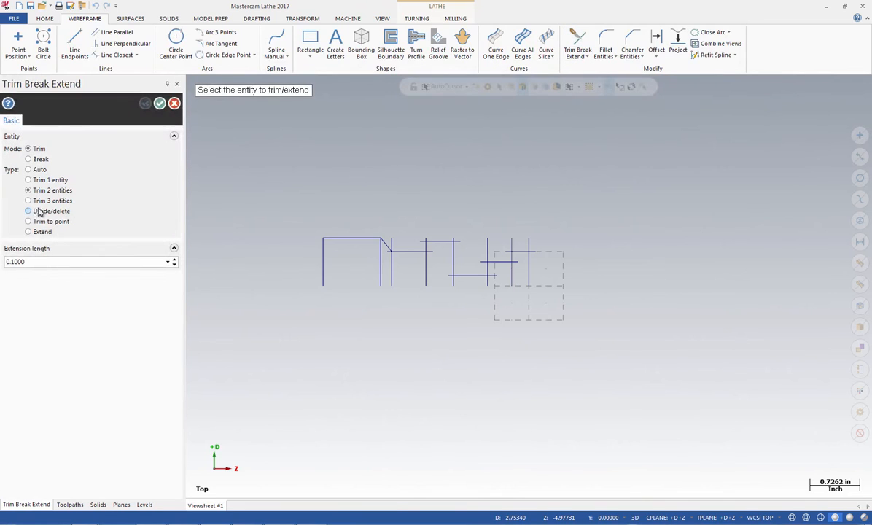
{"action": "left_click", "coordinate": [30, 211]}
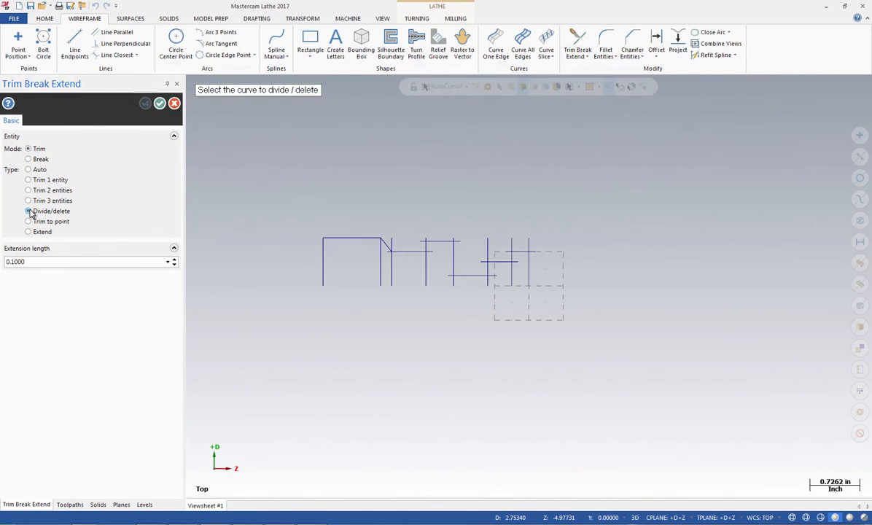
{"action": "left_click", "coordinate": [380, 272]}
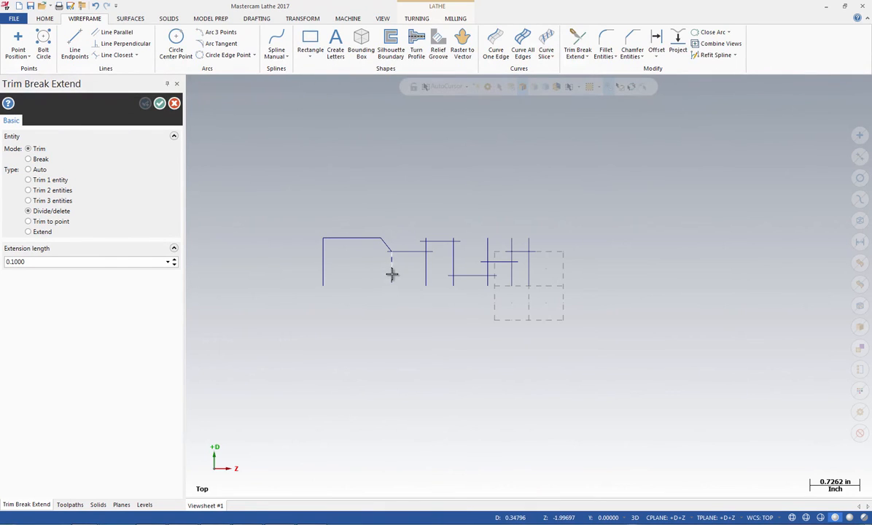
{"action": "left_click", "coordinate": [391, 272]}
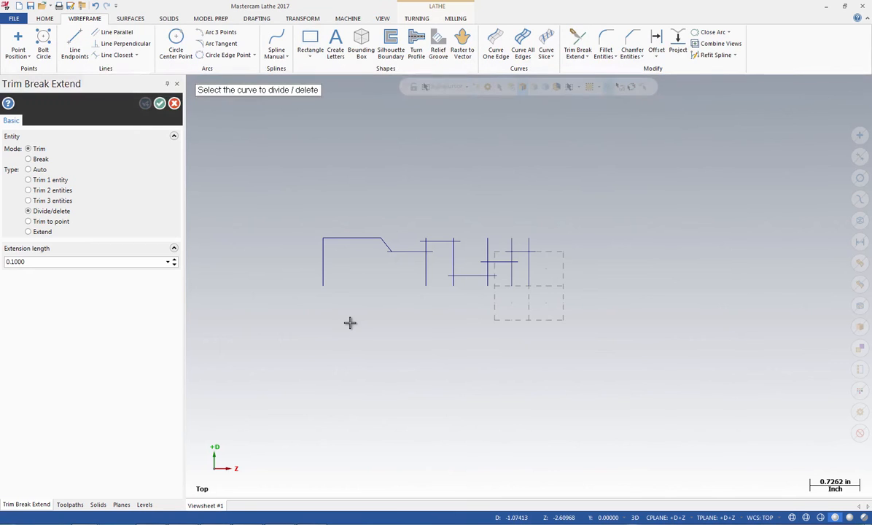
Trim the slanted line and the D 1.0 horizontal line to their corner at Z -2 with Trim 2 entities
{"action": "left_click", "coordinate": [28, 190]}
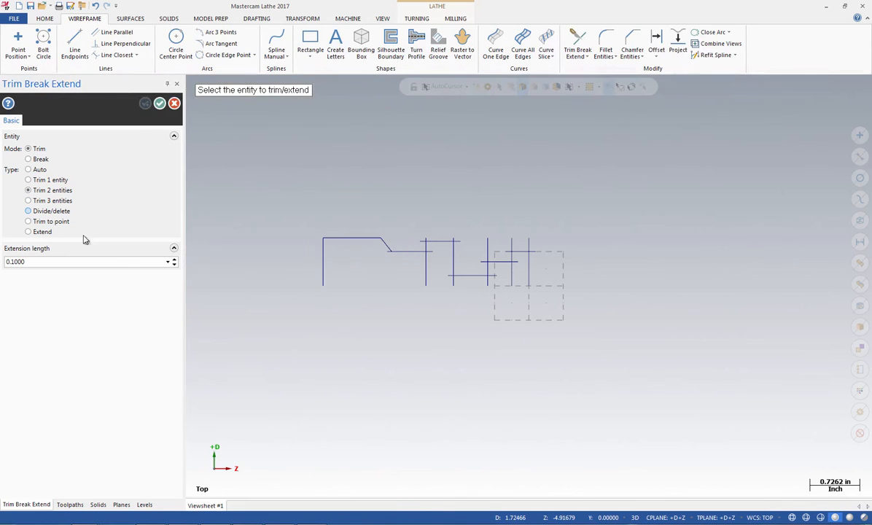
{"action": "left_click", "coordinate": [387, 247]}
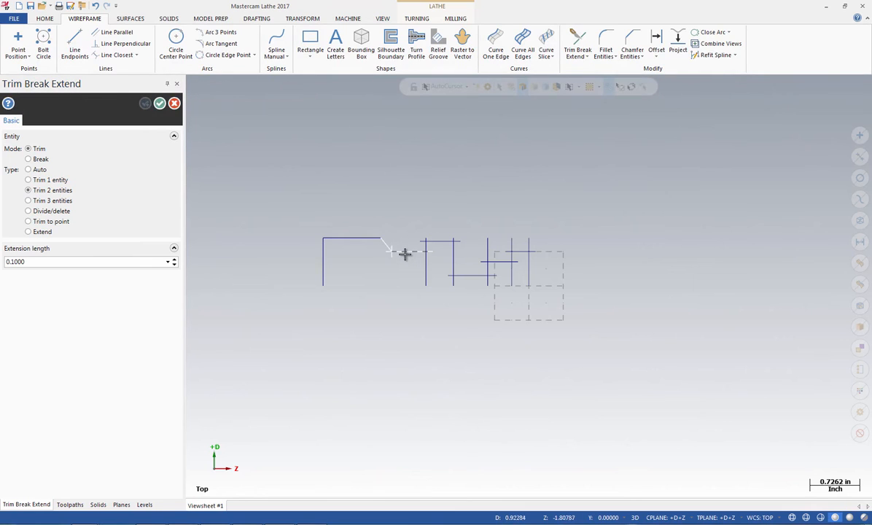
{"action": "left_click", "coordinate": [403, 252]}
Trim the step between Z -1.5 and Z -1.1 to clean corners, joining the D 1.0, Z -1.5, D 1.3 and Z -1.1 lines
{"action": "scroll", "coordinate": [406, 252], "scroll_direction": "up", "scroll_amount": 5}
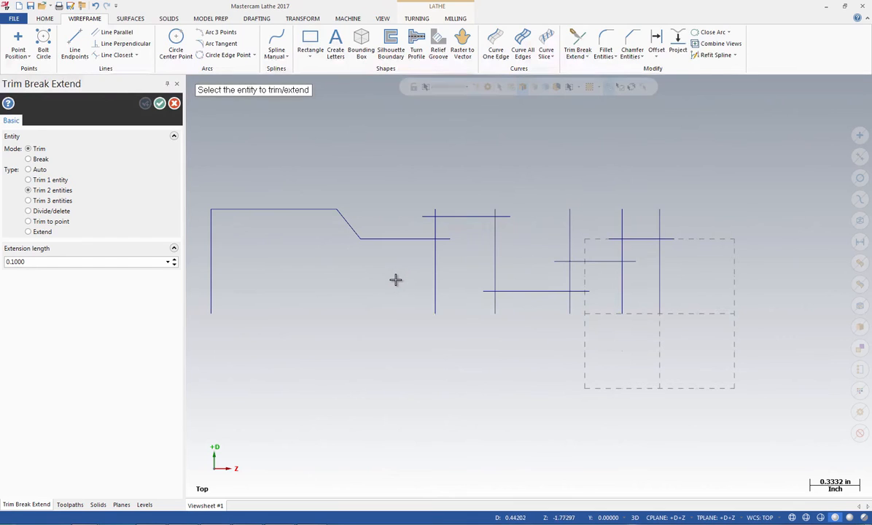
{"action": "left_click", "coordinate": [408, 238]}
{"action": "left_click", "coordinate": [434, 228]}
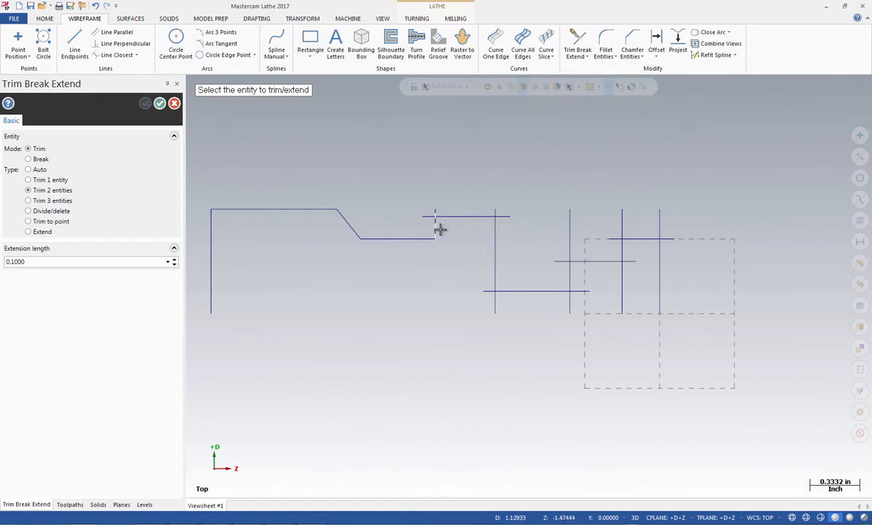
{"action": "left_click", "coordinate": [434, 228]}
{"action": "left_click", "coordinate": [452, 217]}
{"action": "left_click", "coordinate": [469, 216]}
{"action": "left_click", "coordinate": [494, 261]}
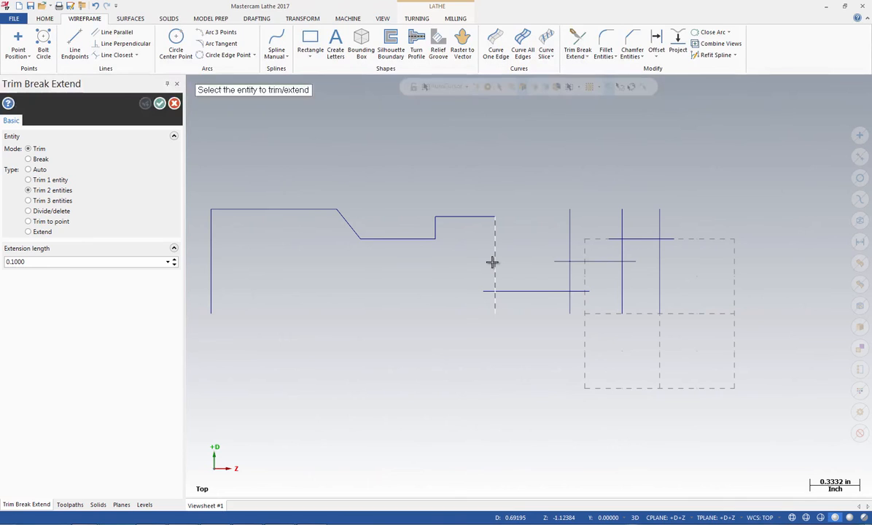
Trim the D 1.0 horizontal line at the front end to clean corners with the vertical lines at Z -0.25 and Z 0
{"action": "left_click", "coordinate": [622, 253]}
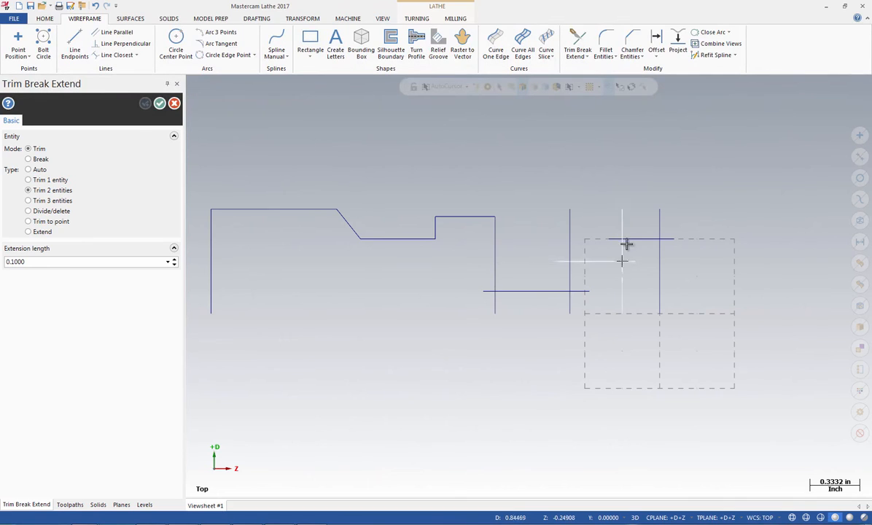
{"action": "left_click", "coordinate": [630, 238]}
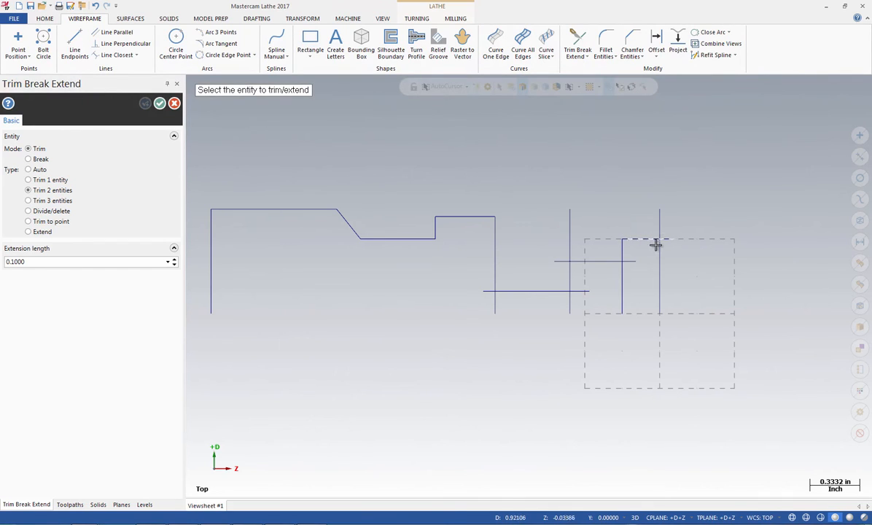
{"action": "left_click", "coordinate": [645, 238]}
{"action": "left_click", "coordinate": [659, 268]}
{"action": "left_click", "coordinate": [159, 103]}
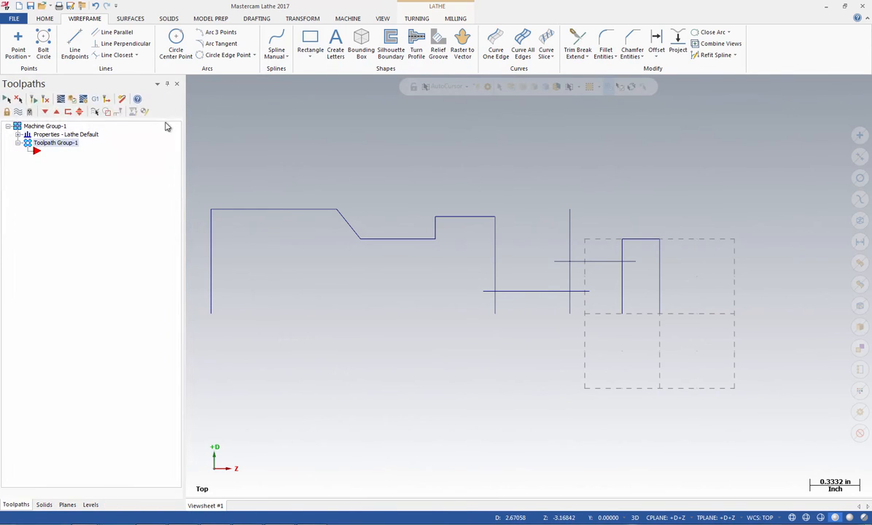
Fillet the corner between the Z -1.1 vertical line and the D 0.3 horizontal line with a 0.25 in radius
{"action": "left_click", "coordinate": [606, 39]}
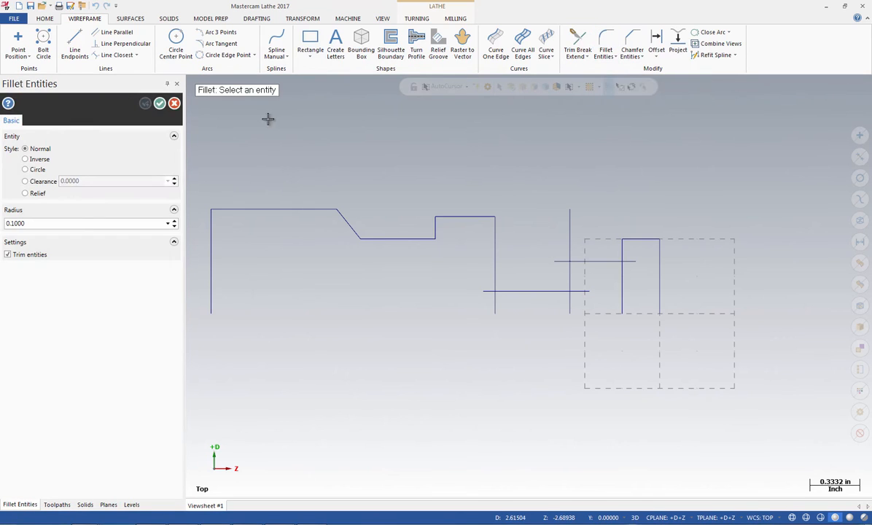
{"action": "double_click", "coordinate": [16, 223]}
{"action": "key", "text": "BackSpace"}
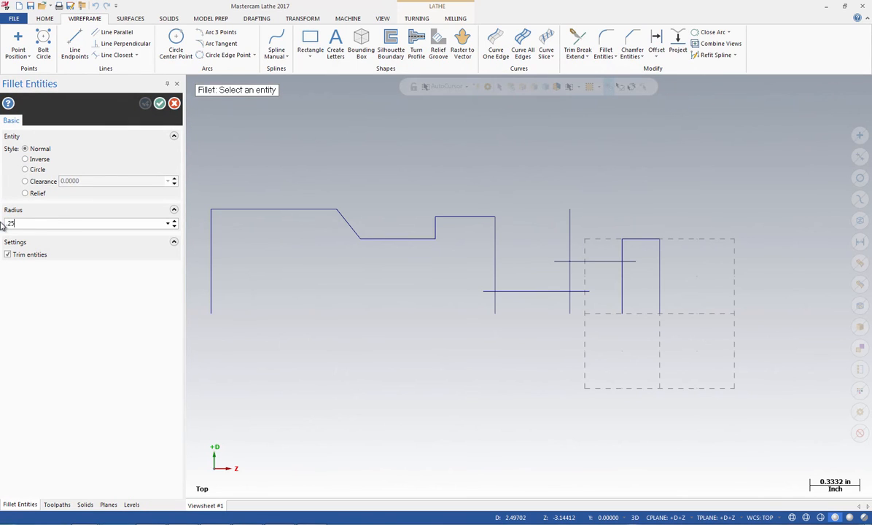
{"action": "type", "text": ".25"}
{"action": "key", "text": "Return"}
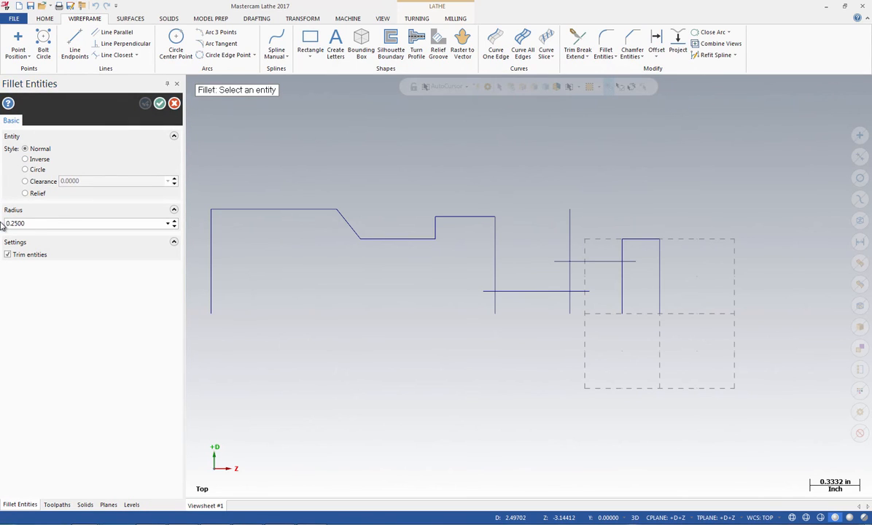
{"action": "left_click", "coordinate": [492, 263]}
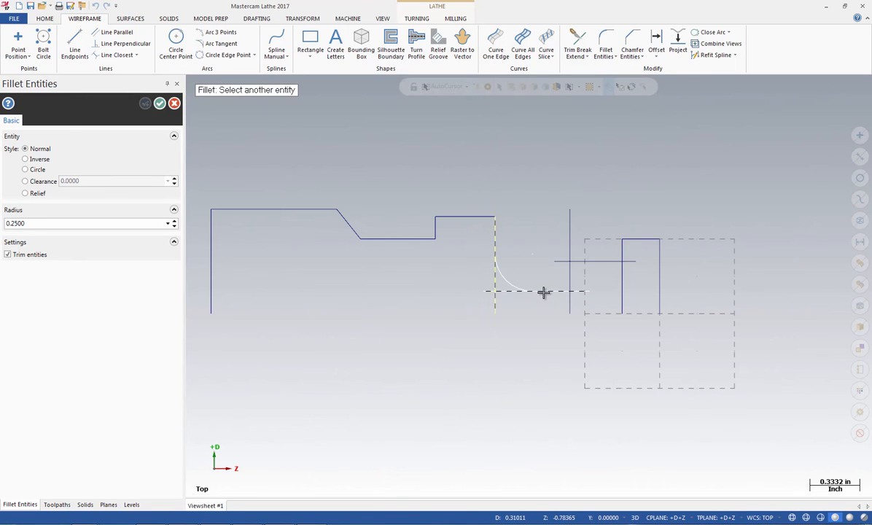
{"action": "left_click", "coordinate": [541, 292]}
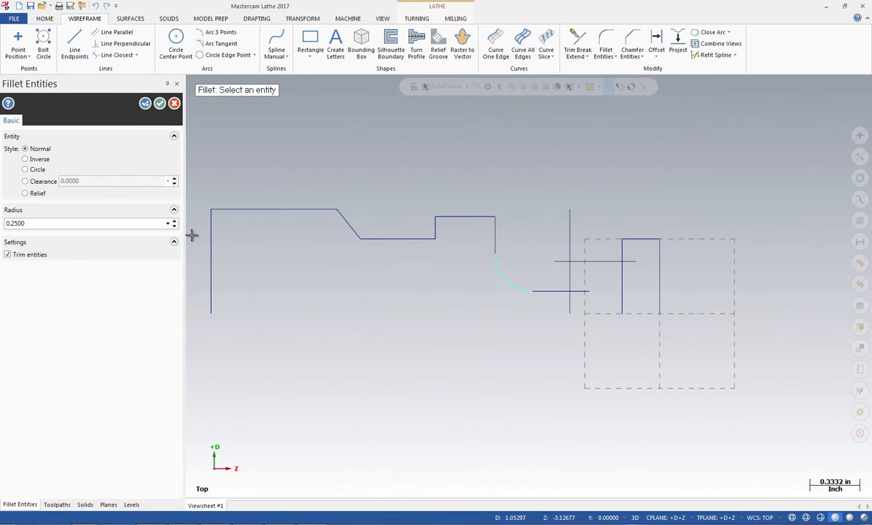
{"action": "key", "text": "Return"}
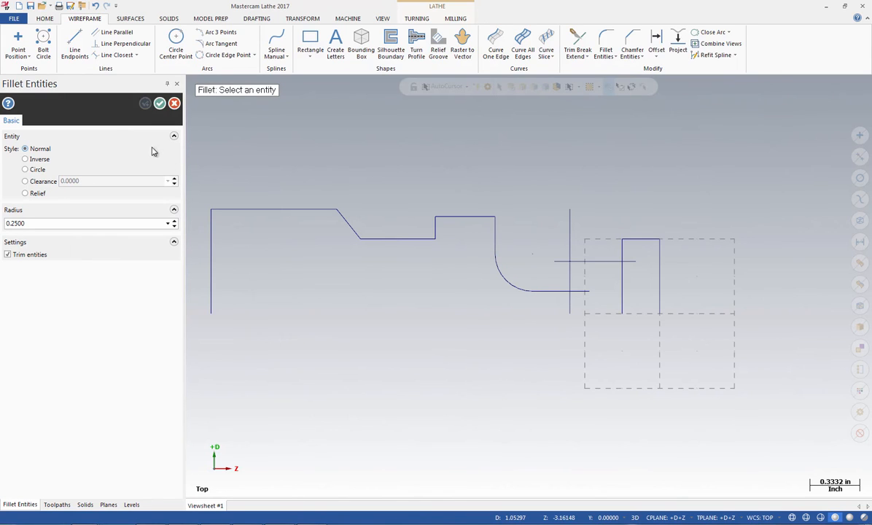
Add 0.1 in radius fillets to the D 0.3 and D 0.7 corners at Z -0.6, and between the D 0.7 and Z -0.25 lines
{"action": "double_click", "coordinate": [30, 225]}
{"action": "key", "text": "BackSpace"}
{"action": "type", "text": ".1"}
{"action": "key", "text": "Return"}
{"action": "left_click", "coordinate": [540, 290]}
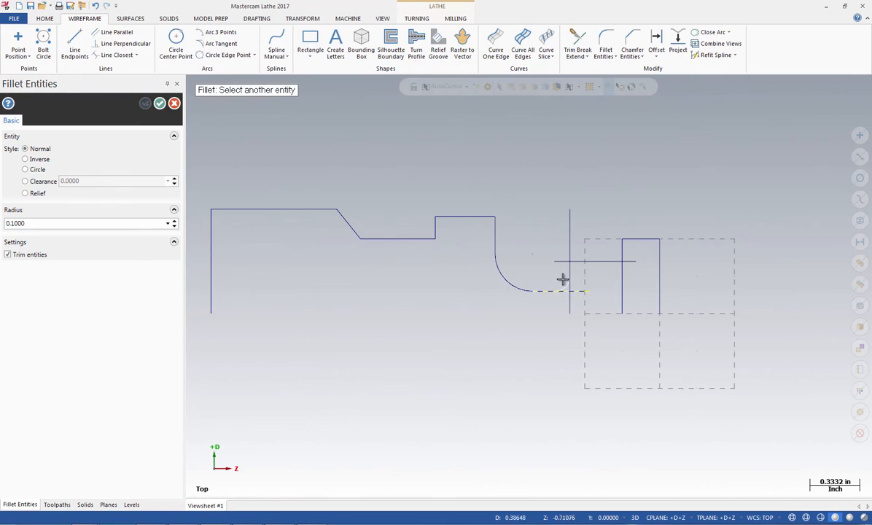
{"action": "left_click", "coordinate": [570, 279]}
{"action": "left_click", "coordinate": [570, 271]}
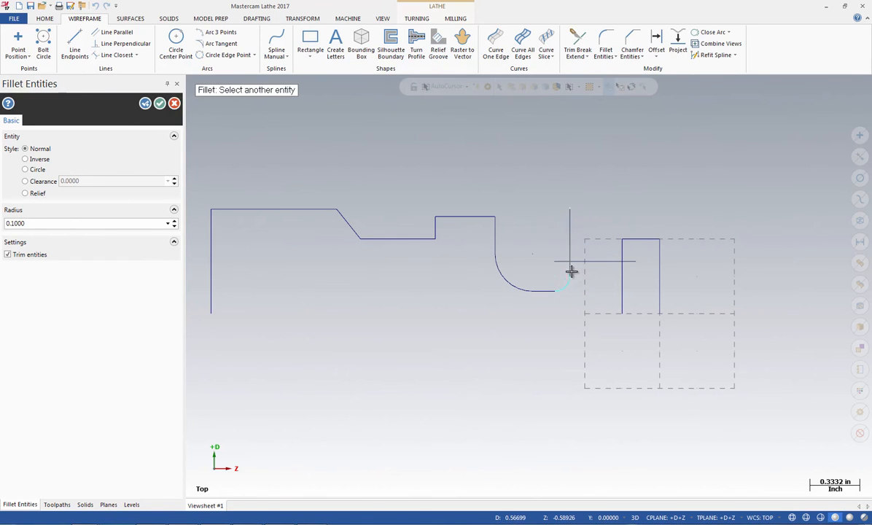
{"action": "left_click", "coordinate": [586, 261]}
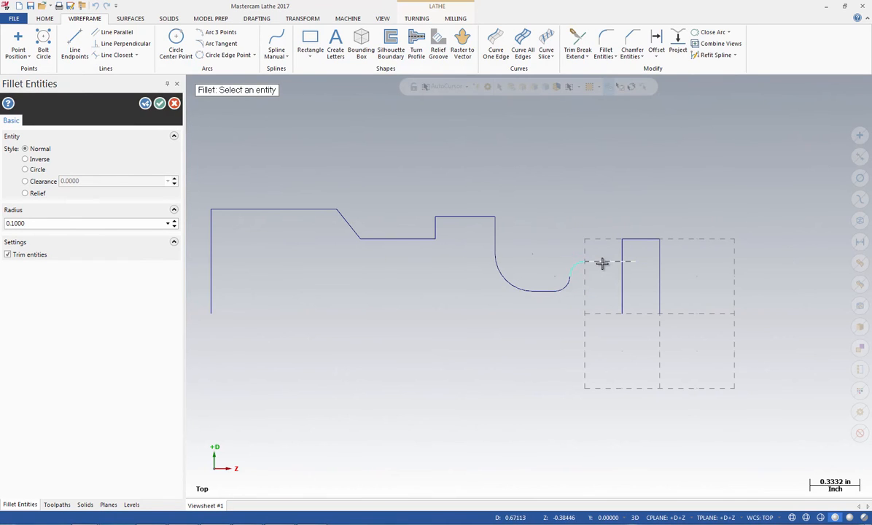
{"action": "left_click", "coordinate": [622, 251]}
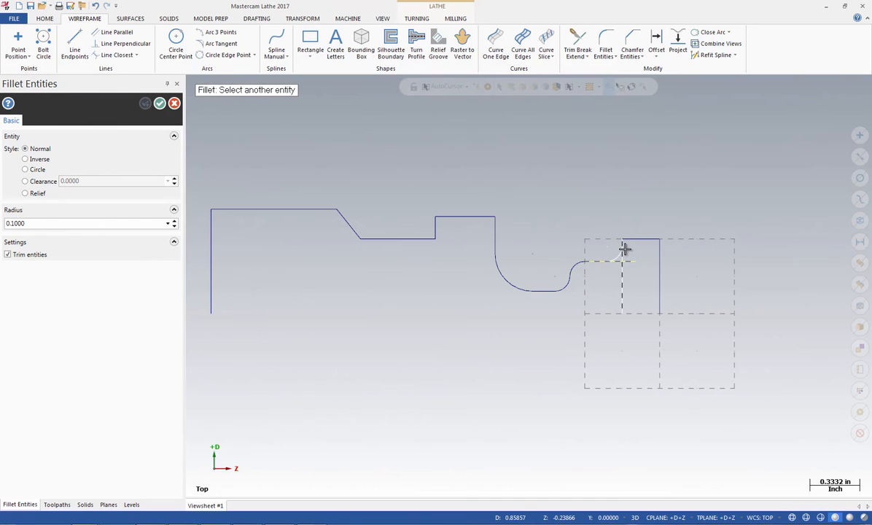
{"action": "left_click", "coordinate": [624, 250]}
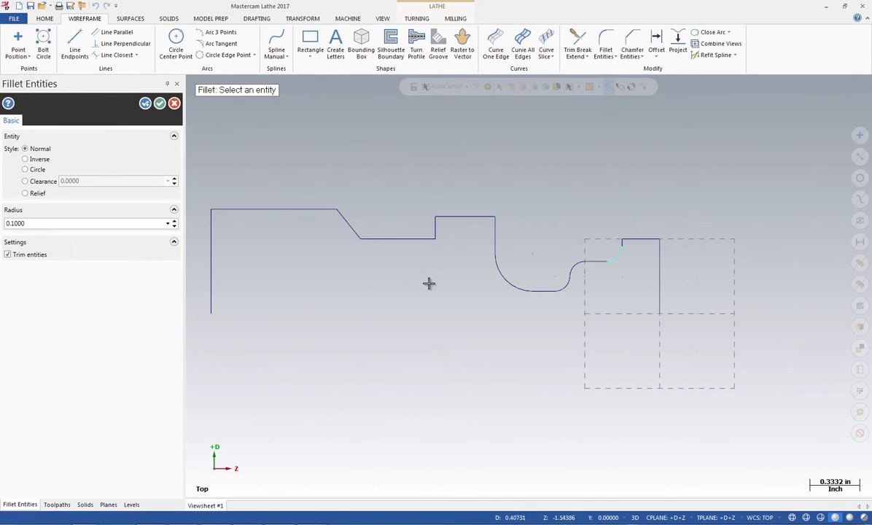
{"action": "left_click", "coordinate": [159, 104]}
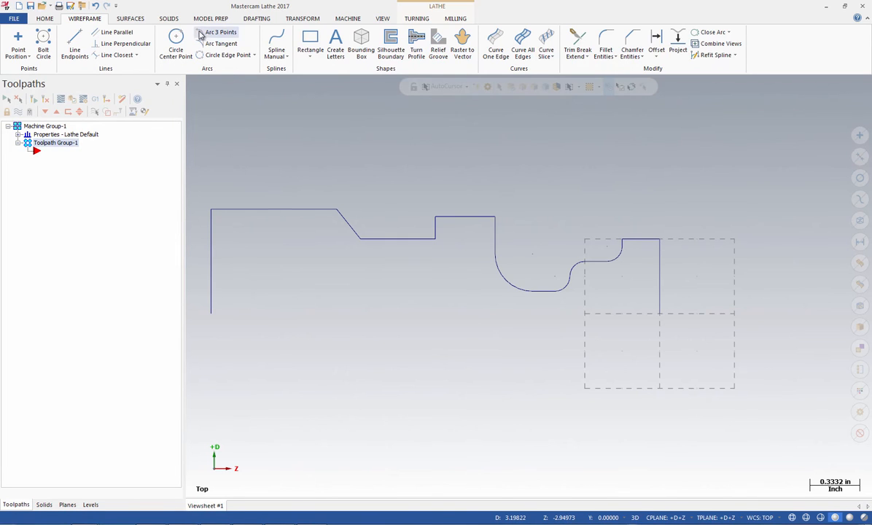
Move the whole profile to the origin from the lower end of the Z 0 line, and clear the entity colors
{"action": "left_click", "coordinate": [295, 19]}
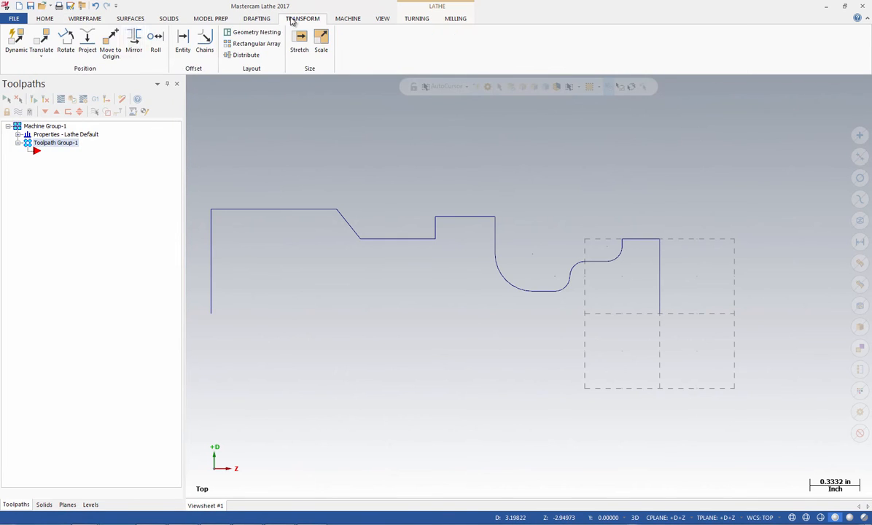
{"action": "left_click", "coordinate": [110, 52]}
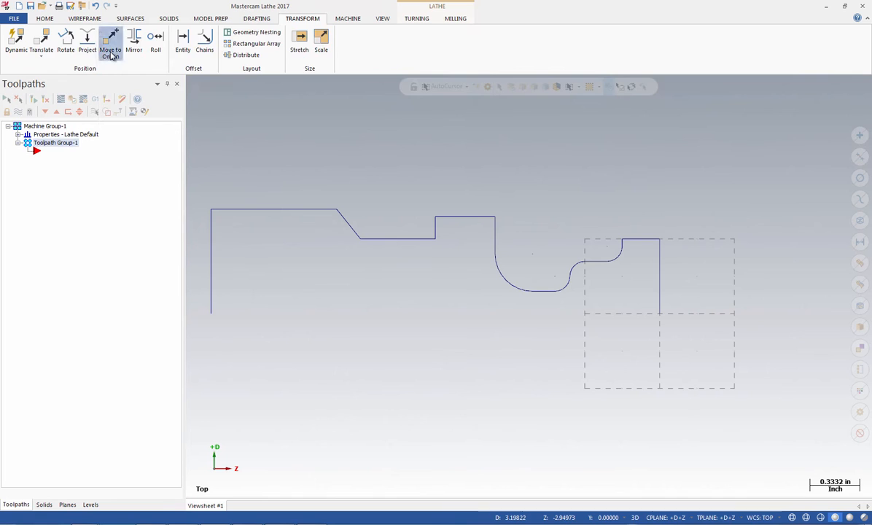
{"action": "left_click", "coordinate": [659, 315]}
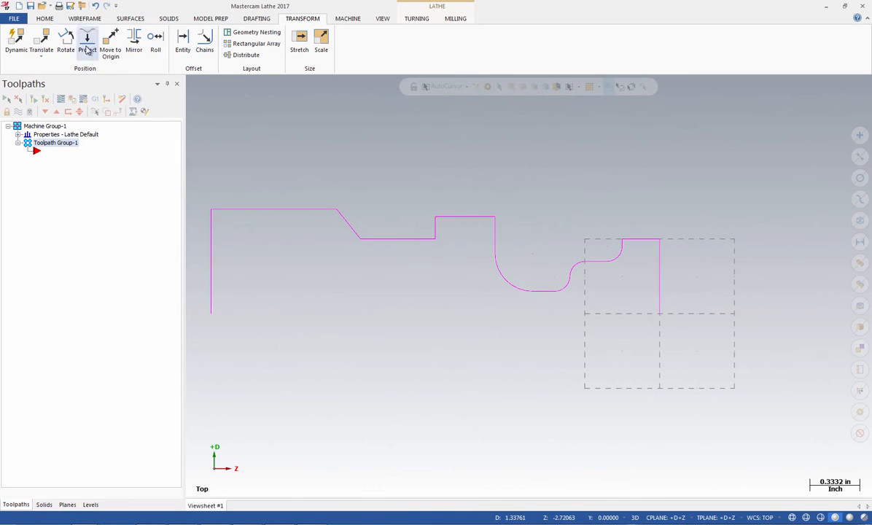
{"action": "left_click", "coordinate": [47, 19]}
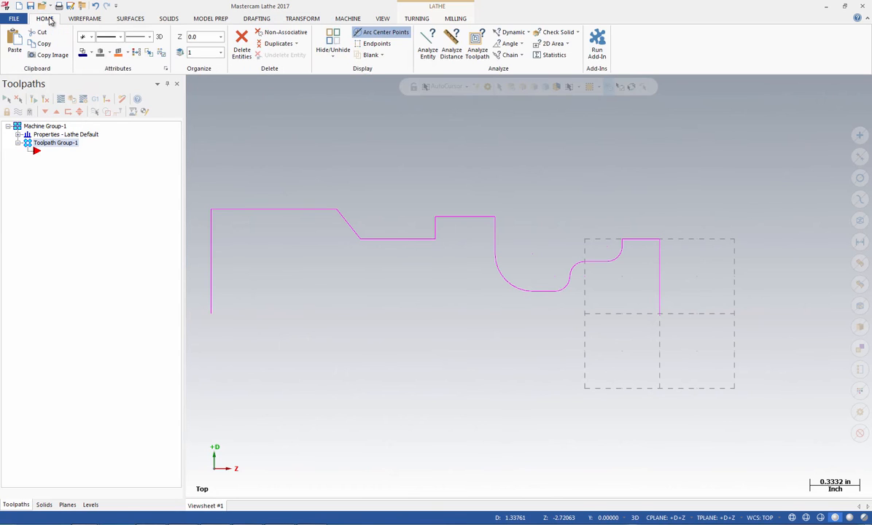
{"action": "left_click", "coordinate": [136, 55]}
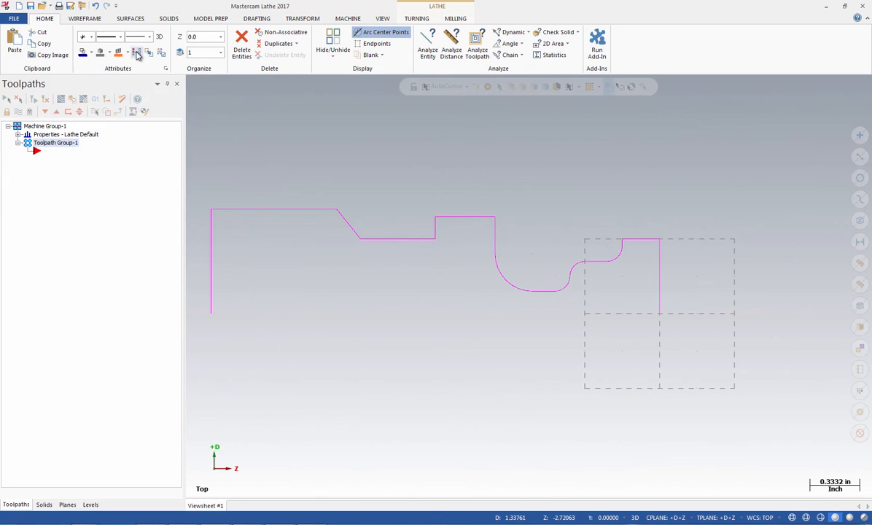